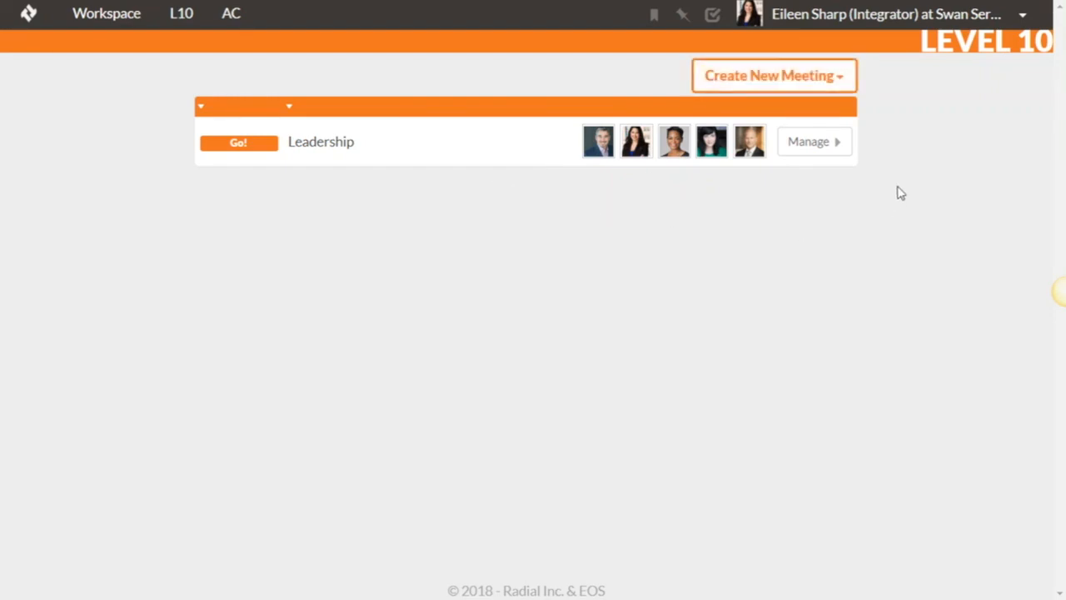
- Create a new L10 meeting named Sales with the team type Departmental Team
{"action": "left_click", "coordinate": [799, 79]}
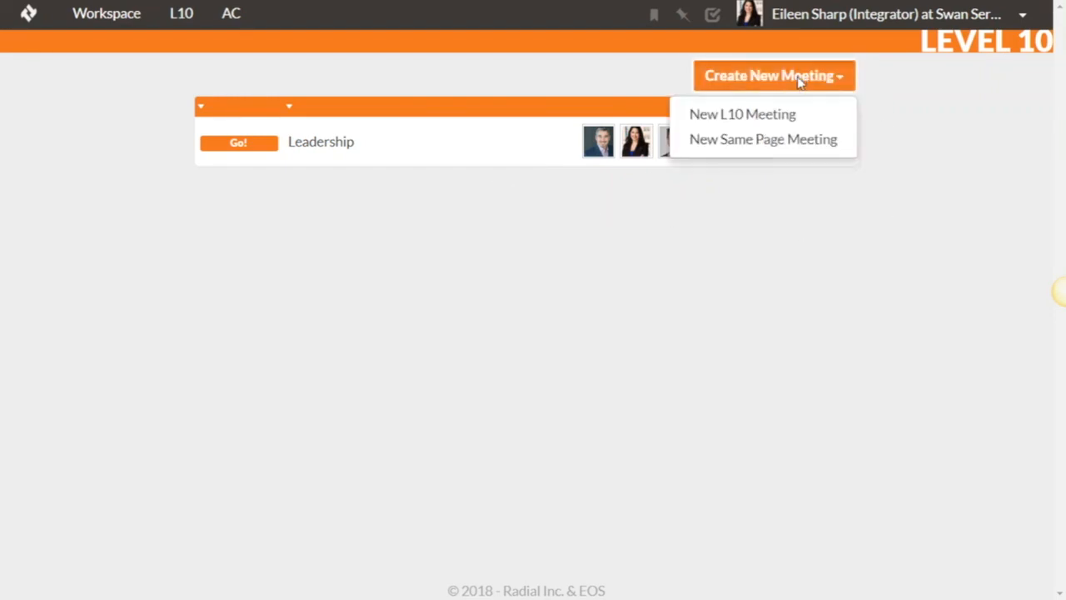
{"action": "left_click", "coordinate": [738, 123]}
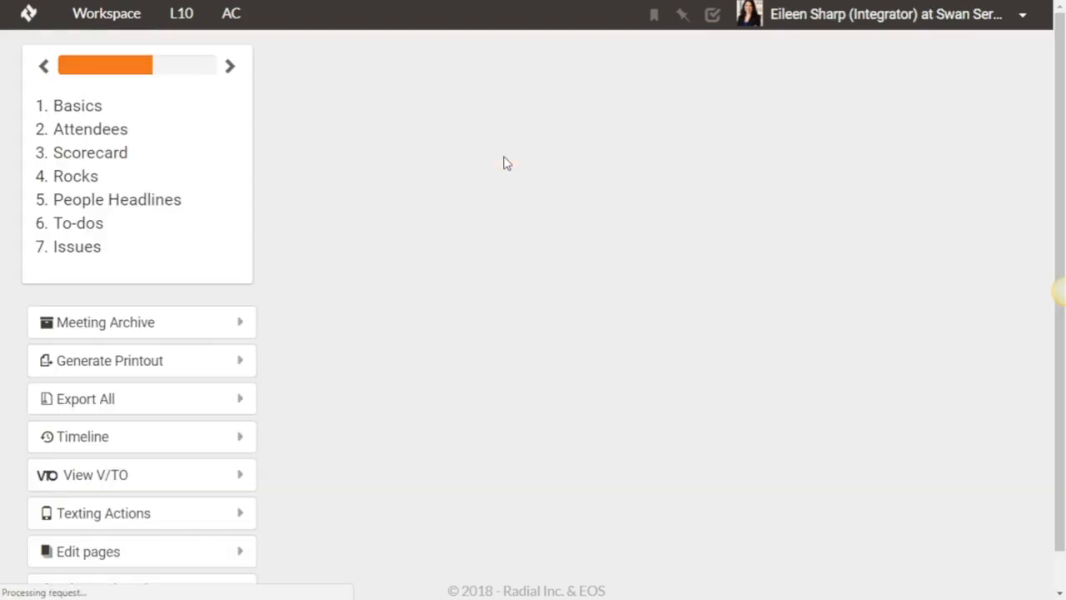
{"action": "left_click", "coordinate": [511, 81]}
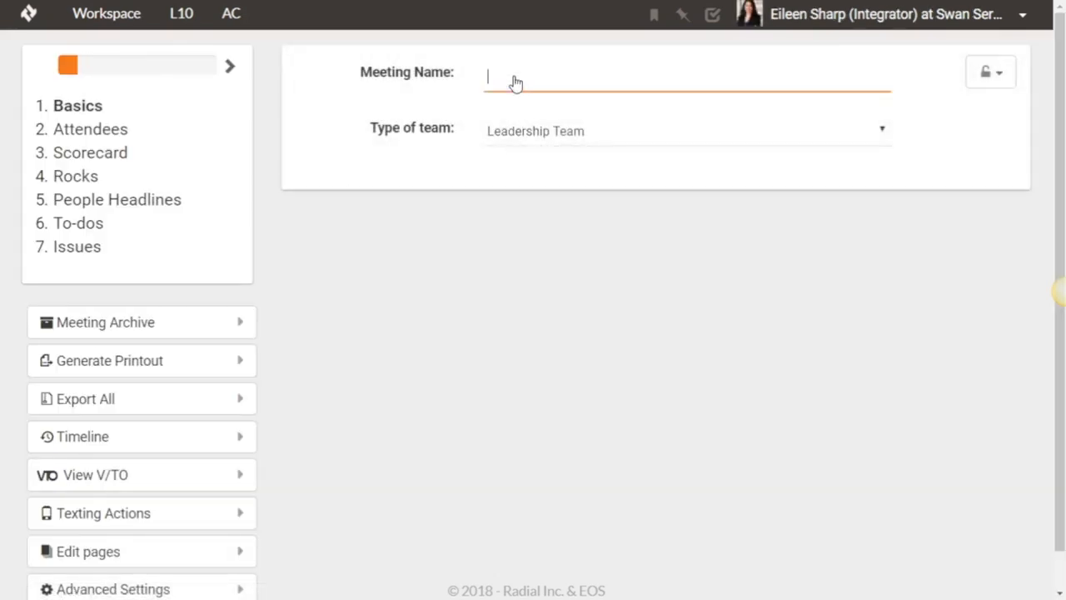
{"action": "type", "text": "Sales"}
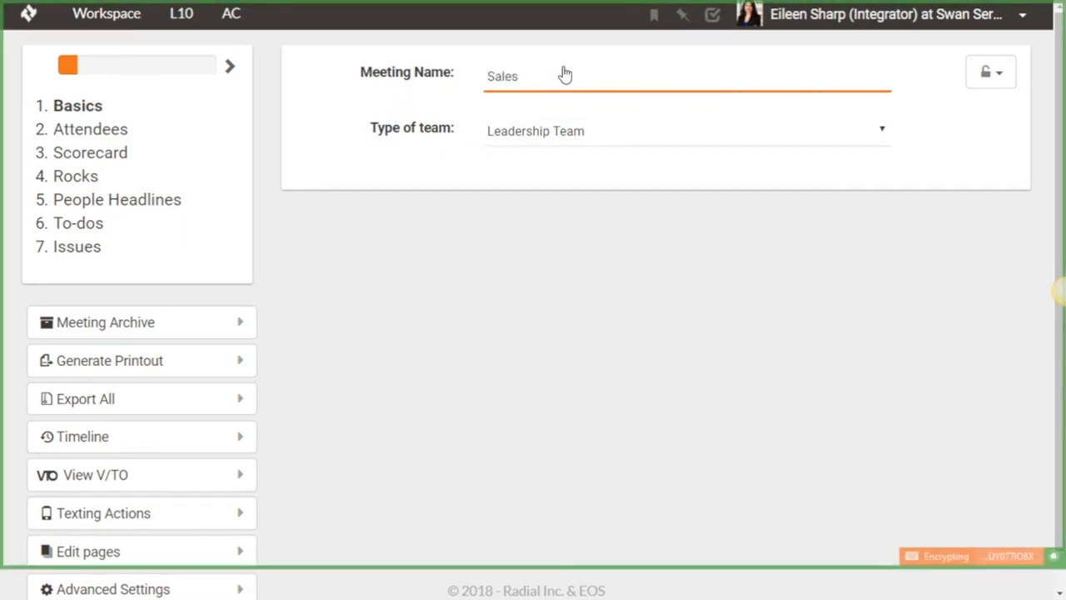
{"action": "left_click", "coordinate": [536, 130]}
{"action": "left_click", "coordinate": [544, 177]}
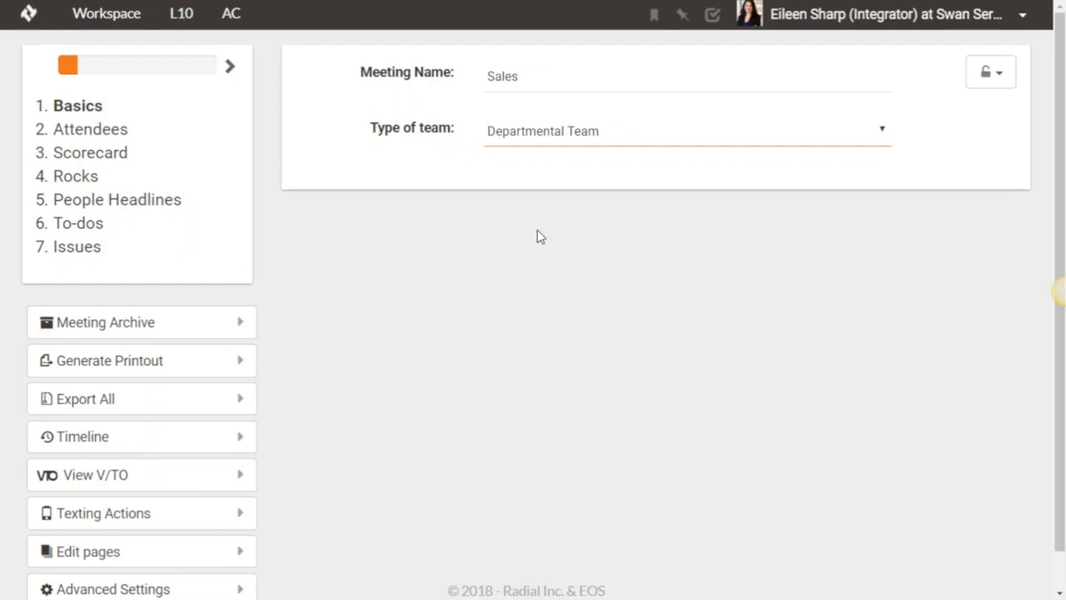
- Add three existing users to the meeting's attendees list: the Integrator, the Sales lead and the Visionary
{"action": "left_click", "coordinate": [94, 135]}
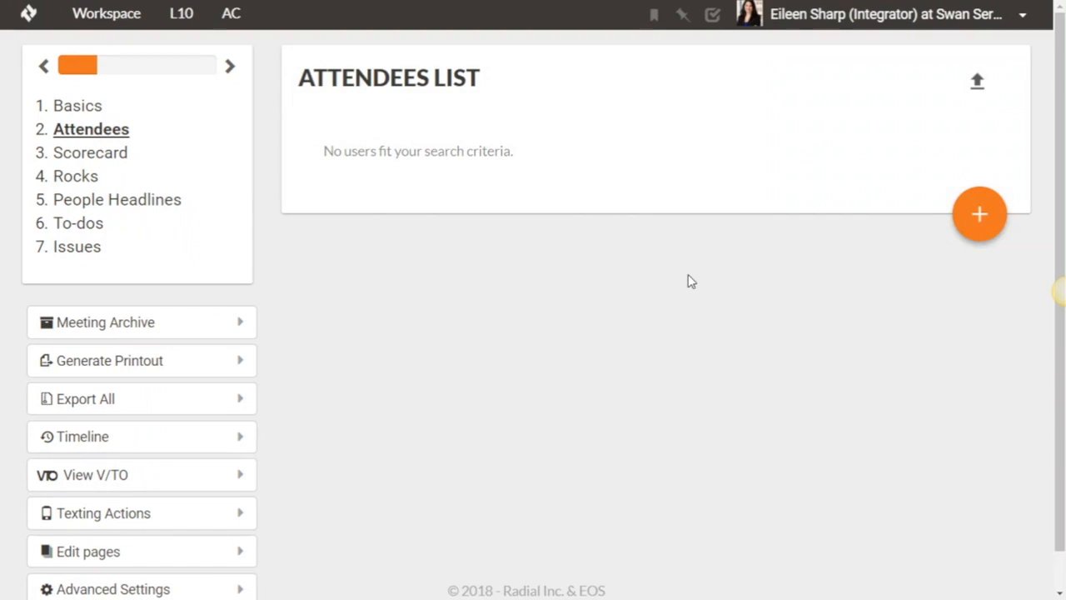
{"action": "left_click", "coordinate": [976, 215]}
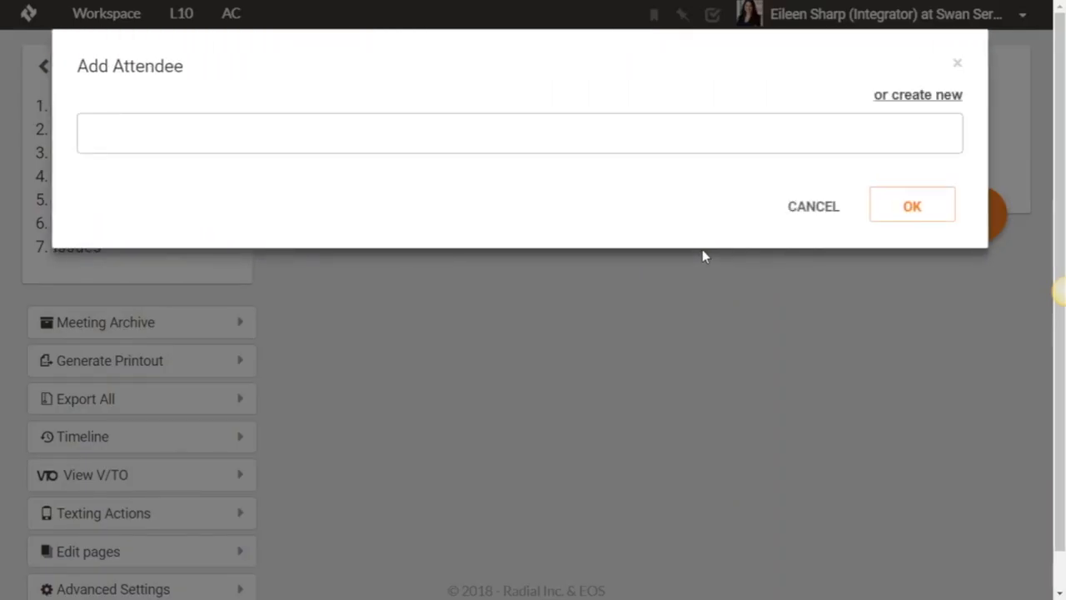
{"action": "left_click", "coordinate": [446, 139]}
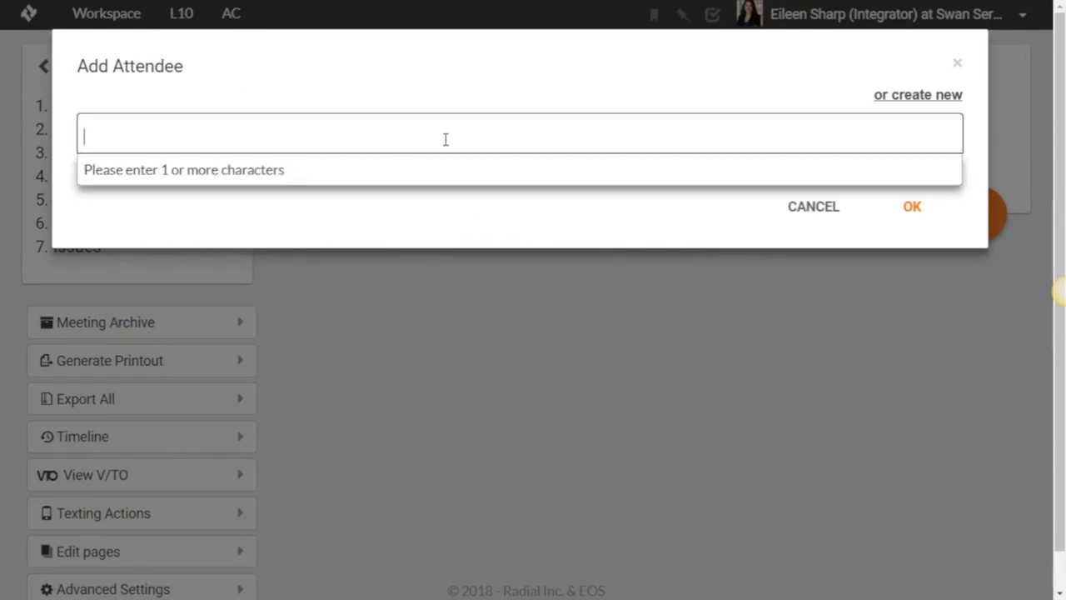
{"action": "type", "text": "eileen"}
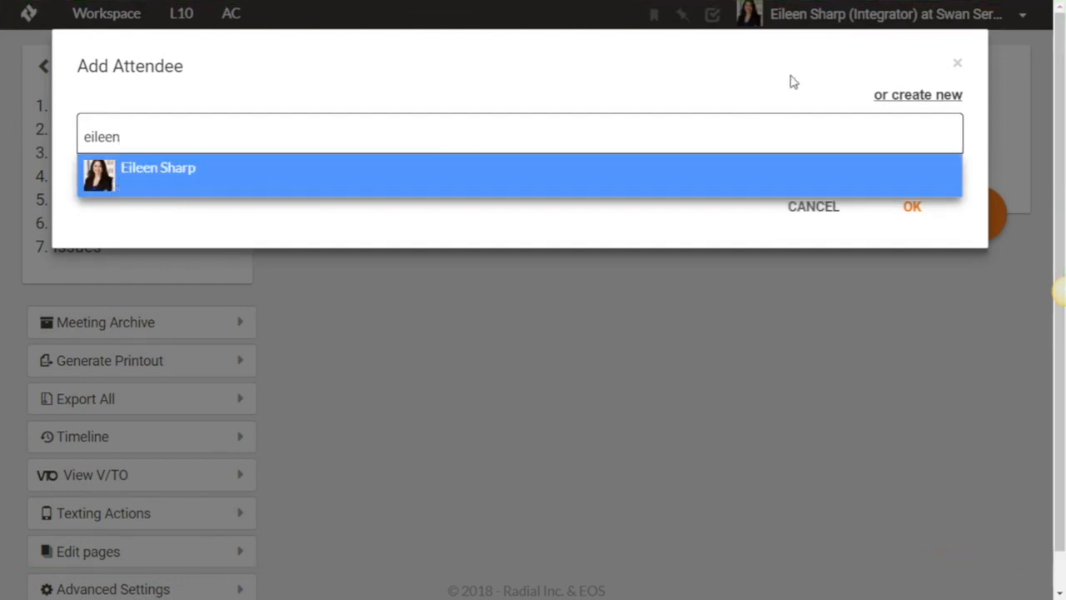
{"action": "left_click", "coordinate": [137, 184]}
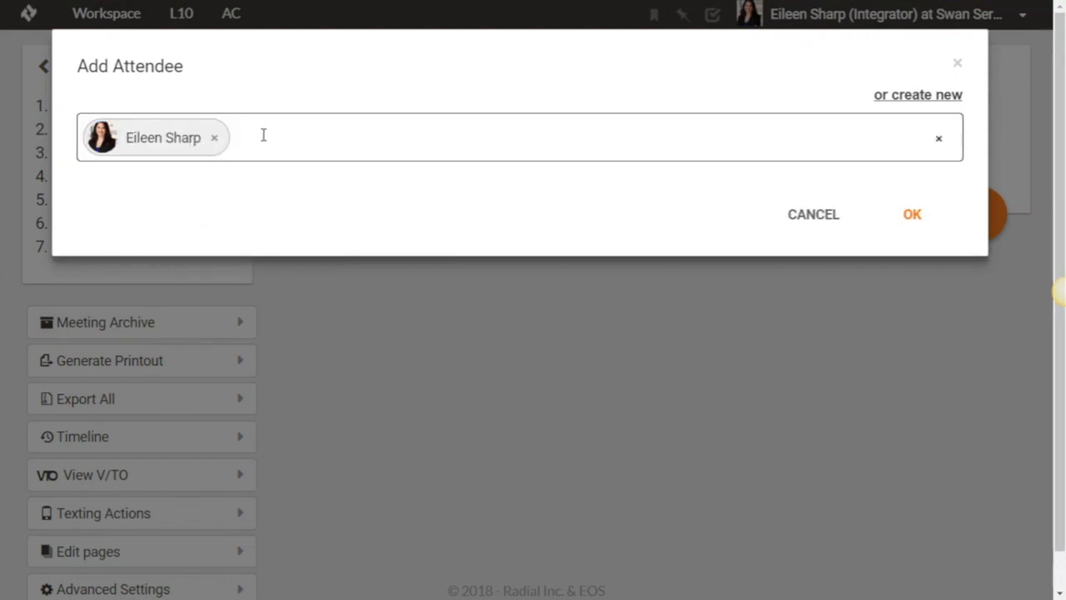
{"action": "type", "text": "sue"}
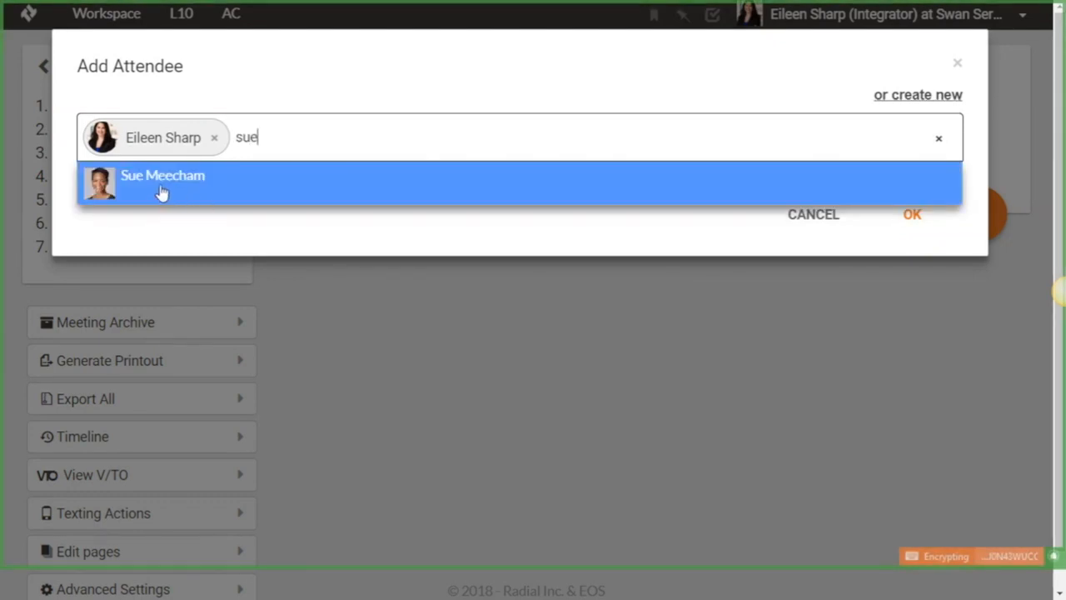
{"action": "left_click", "coordinate": [162, 193]}
{"action": "type", "text": "vic"}
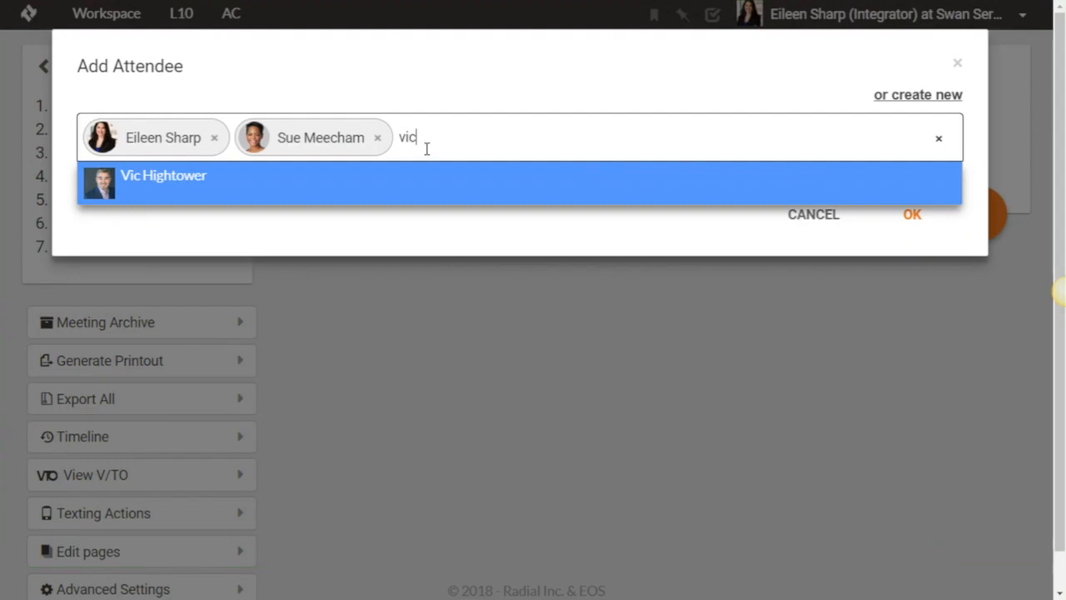
{"action": "left_click", "coordinate": [180, 187]}
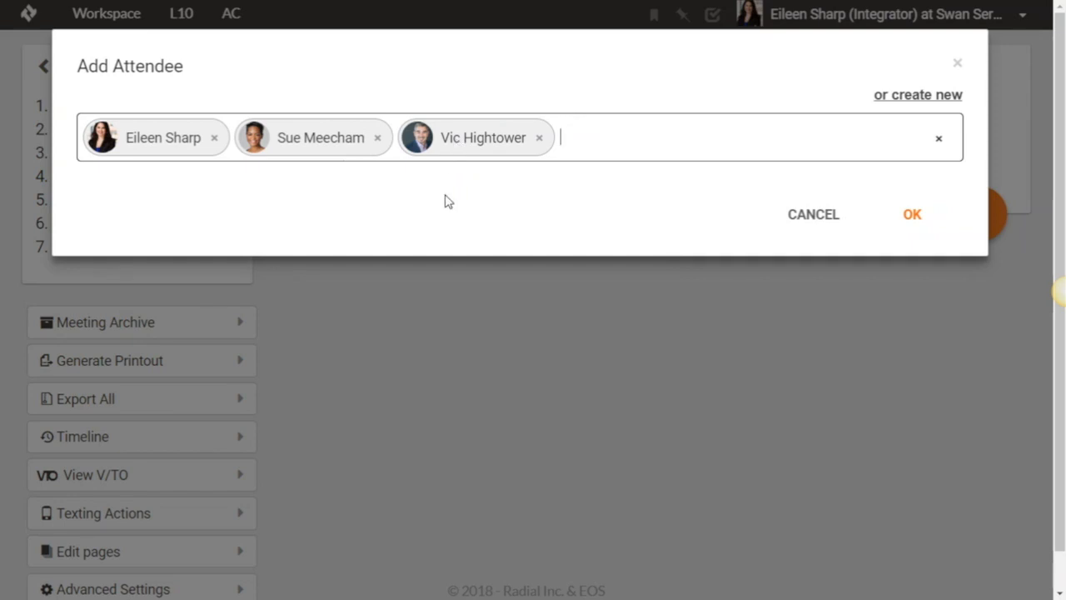
{"action": "left_click", "coordinate": [914, 218]}
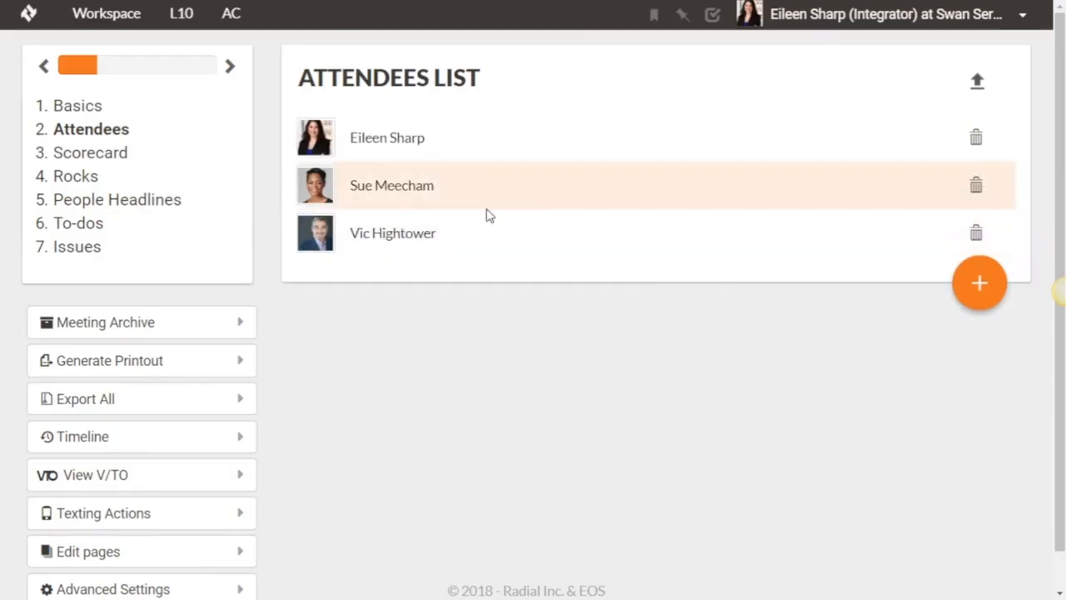
- Return to the L10 meeting list and open the attendees list of the Sales meeting for management
{"action": "left_click", "coordinate": [187, 22]}
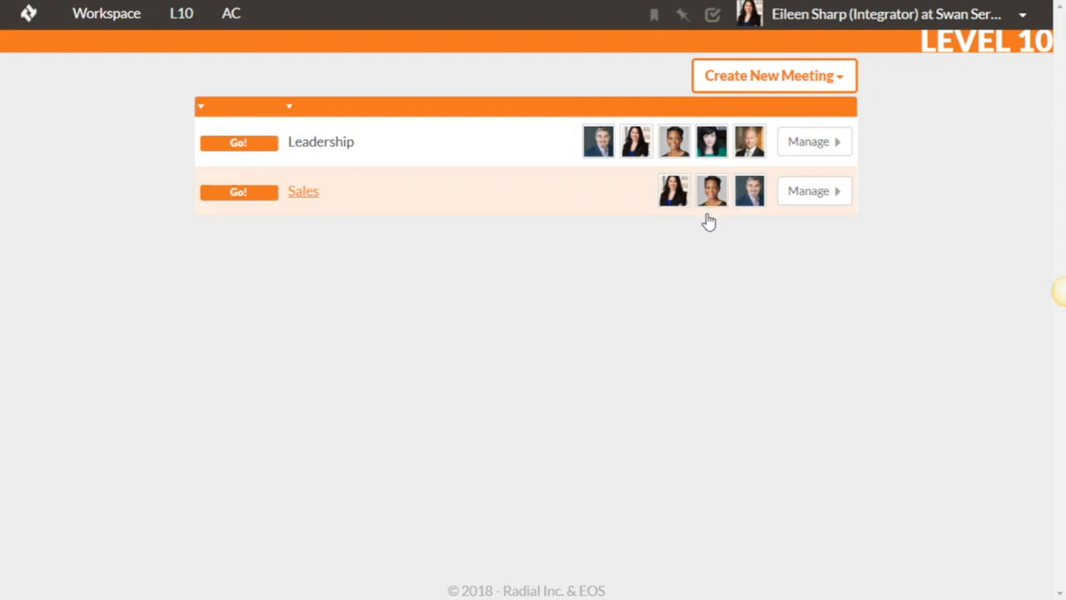
{"action": "left_click", "coordinate": [806, 198]}
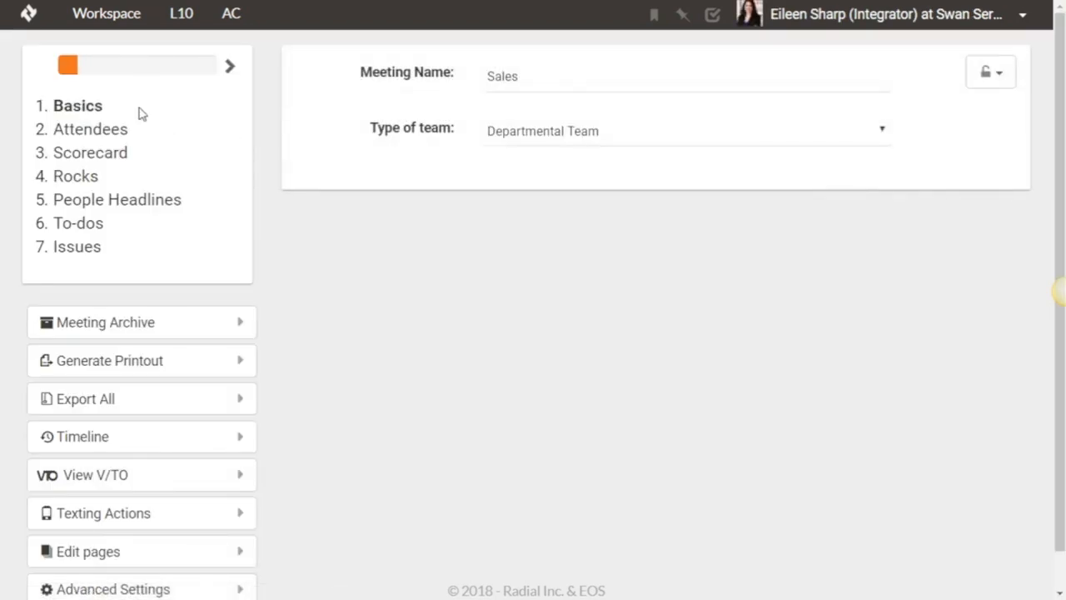
{"action": "left_click", "coordinate": [89, 134]}
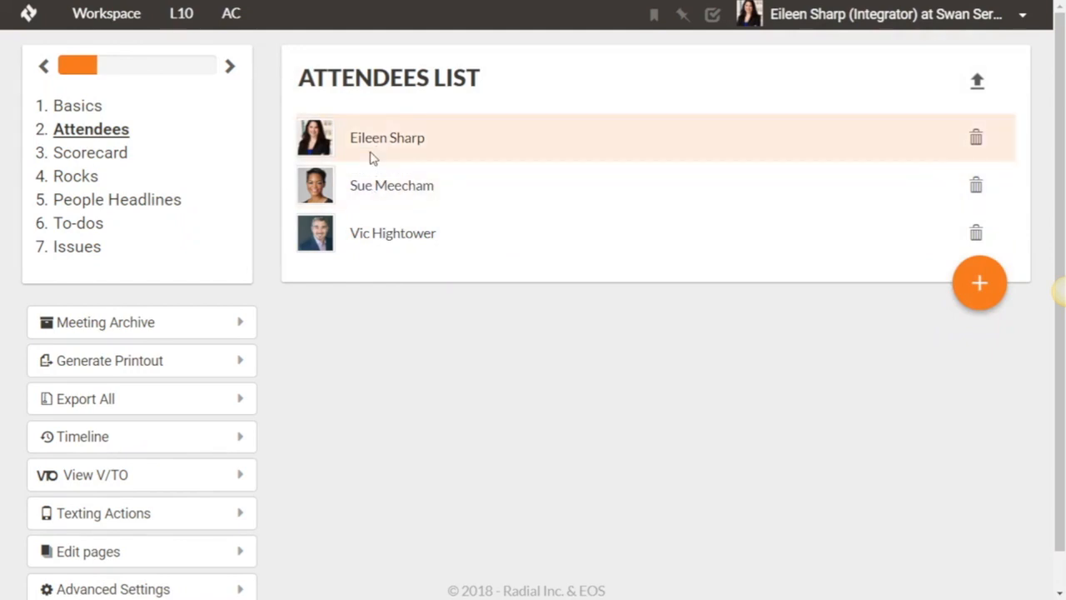
{"action": "left_click", "coordinate": [978, 285]}
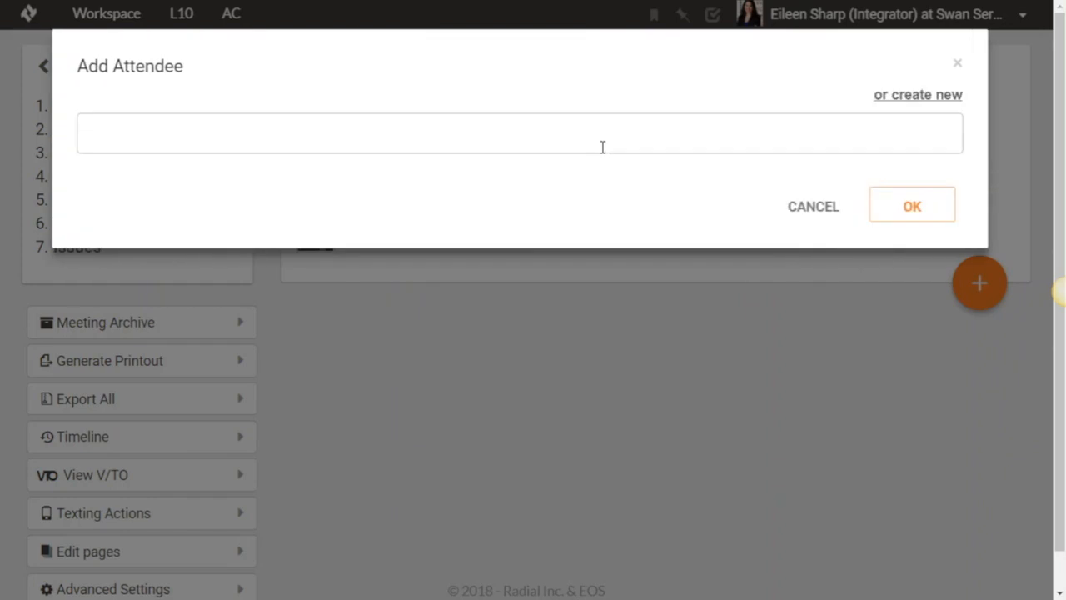
{"action": "left_click", "coordinate": [911, 96]}
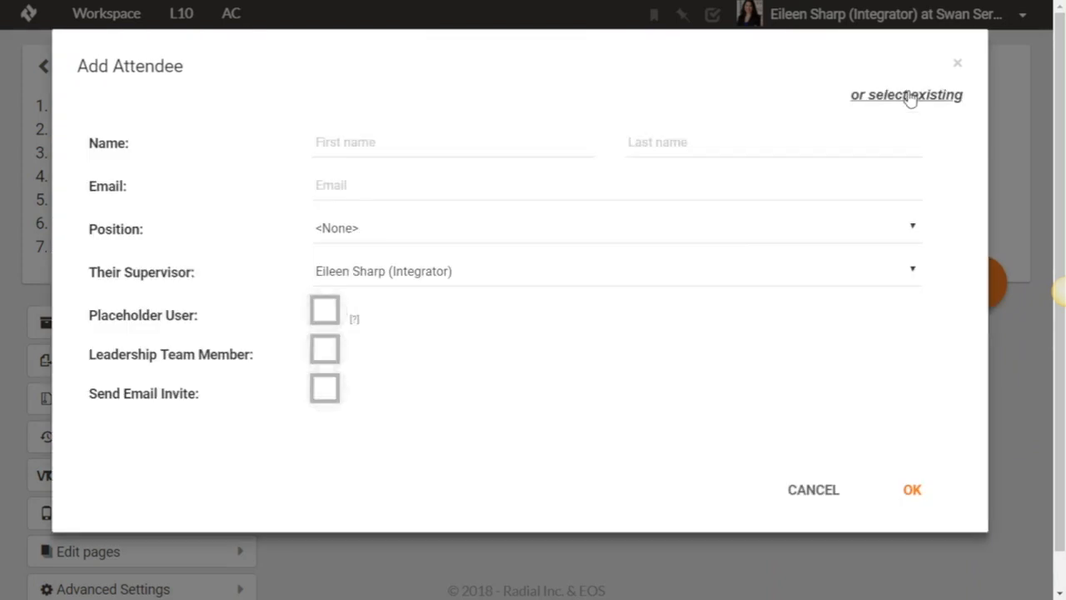
{"action": "left_click", "coordinate": [388, 146]}
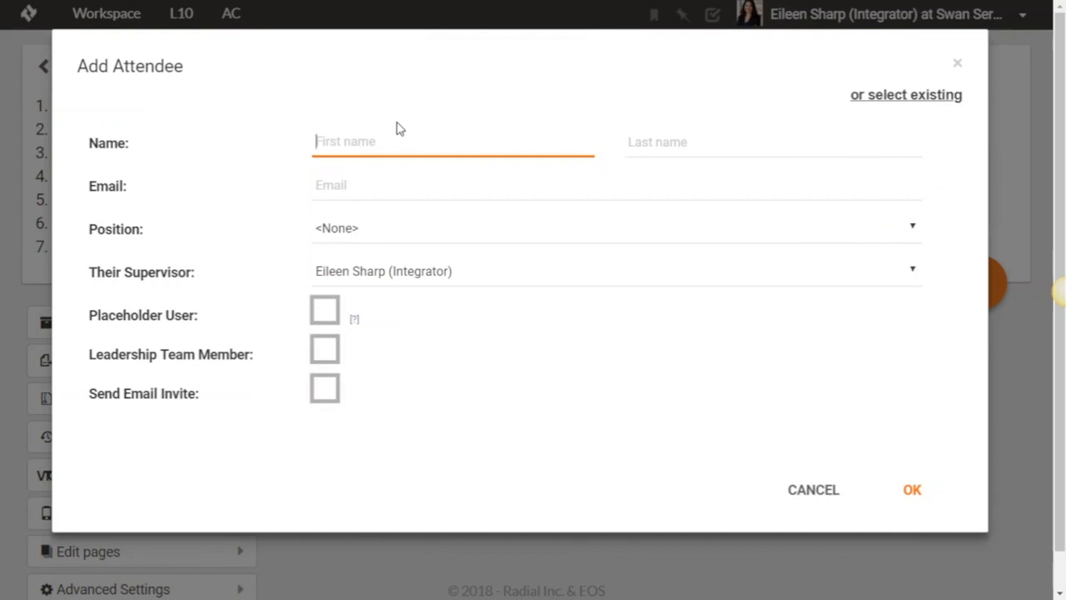
{"action": "left_click", "coordinate": [820, 493]}
- Search the existing users for the additional attendee by first name, and close the search without adding anyone
{"action": "left_click", "coordinate": [979, 283]}
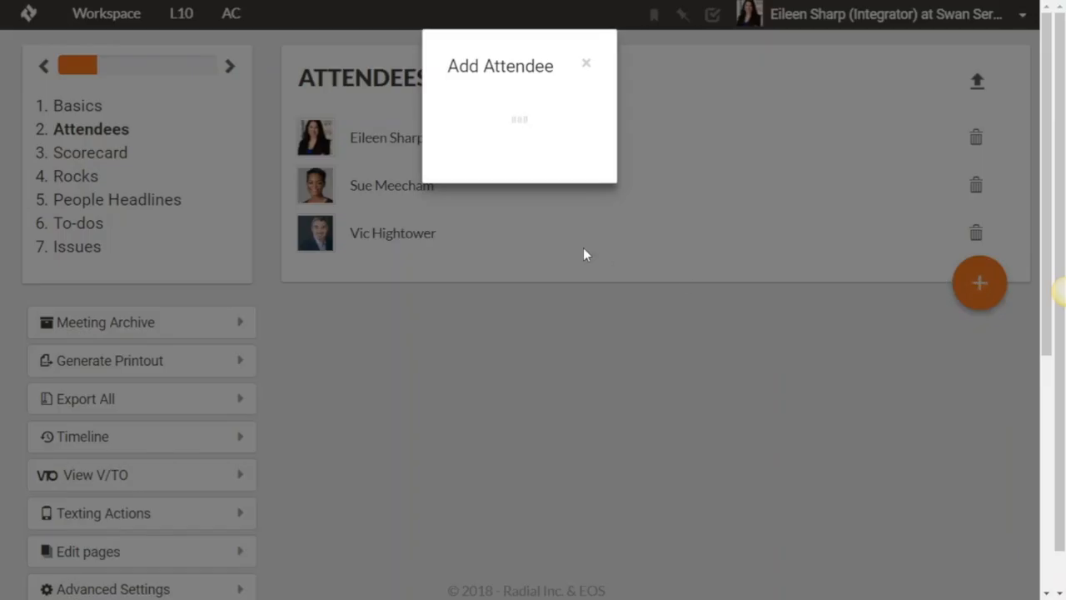
{"action": "left_click", "coordinate": [325, 149]}
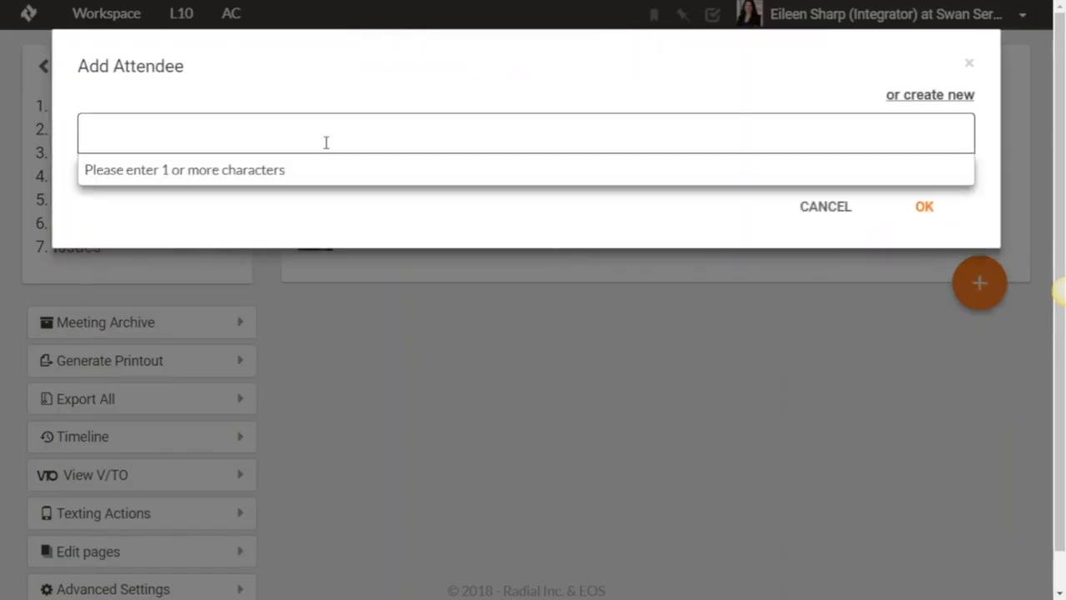
{"action": "type", "text": "danny"}
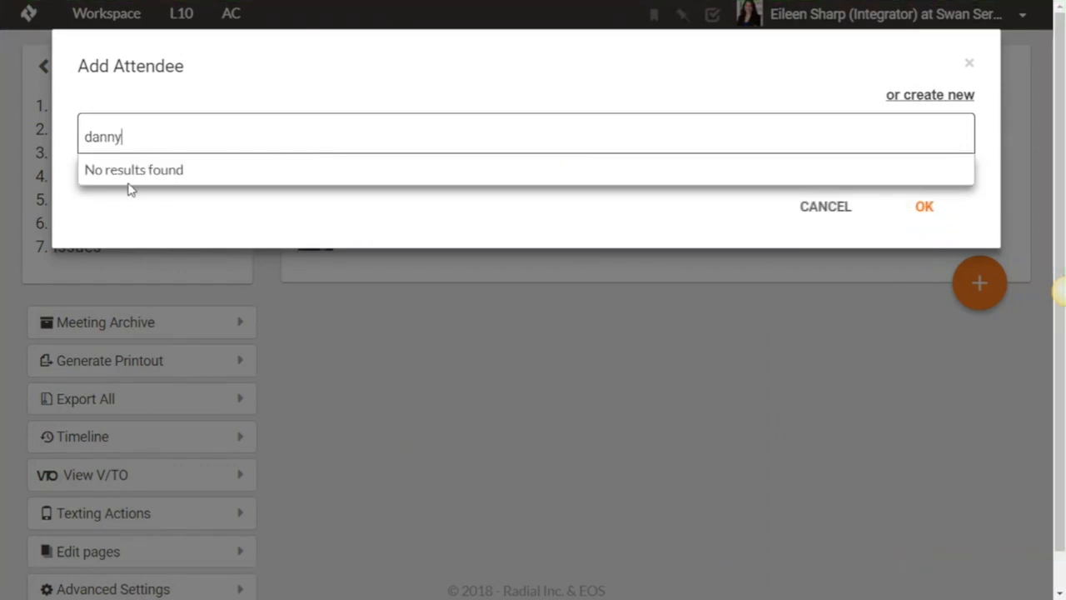
{"action": "key", "text": "BackSpace"}
{"action": "left_click", "coordinate": [825, 208]}
- Start creating a new attendee for the Sales meeting and fill in the first name, last name and e-mail address
{"action": "left_click", "coordinate": [976, 287]}
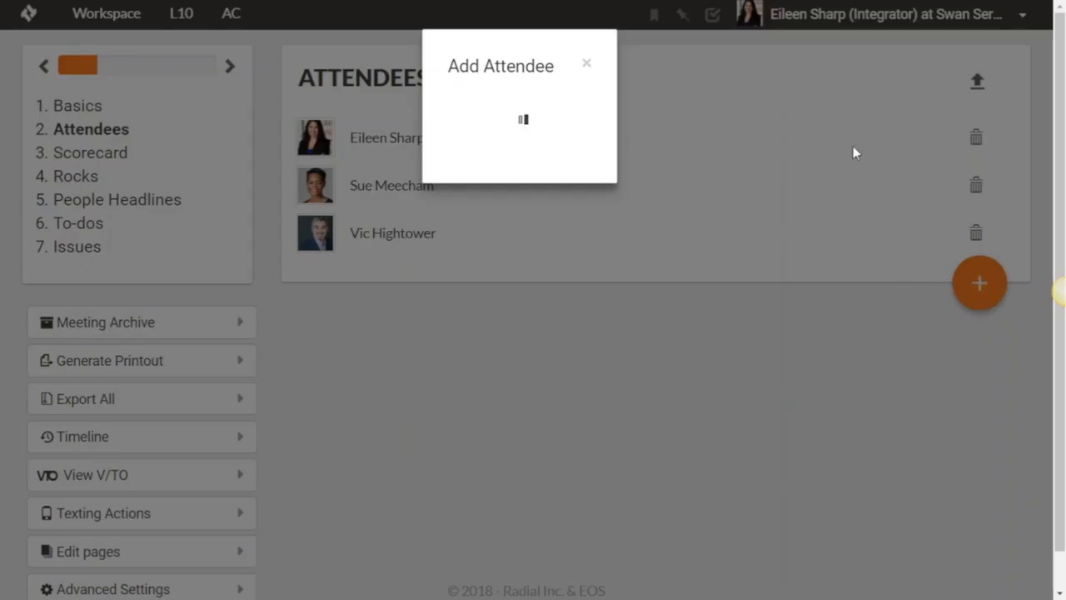
{"action": "left_click", "coordinate": [944, 97]}
{"action": "left_click", "coordinate": [405, 144]}
{"action": "key", "text": "Tab"}
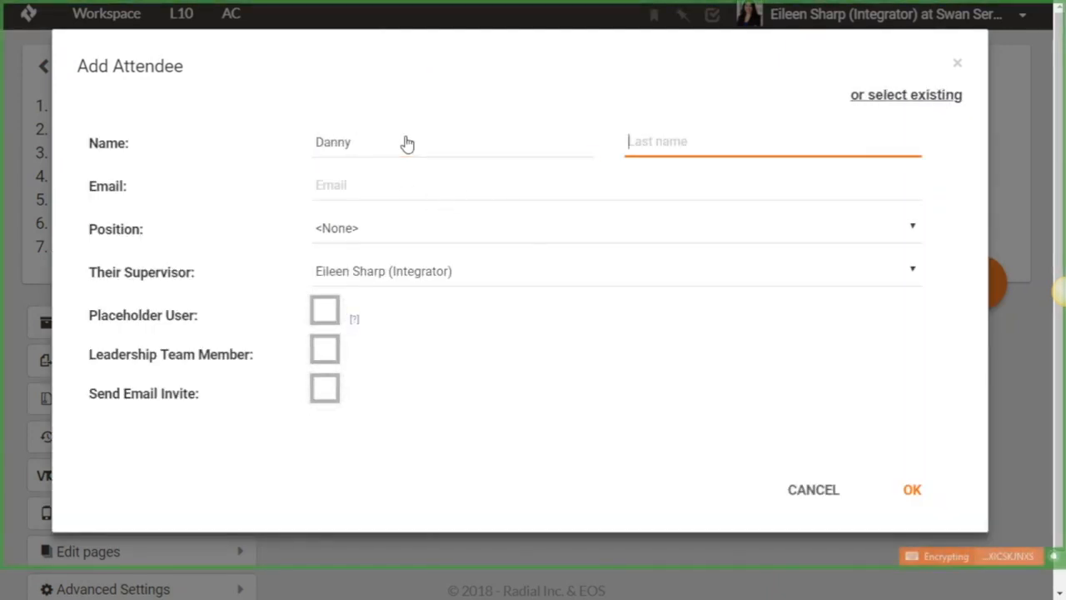
{"action": "key", "text": "Tab"}
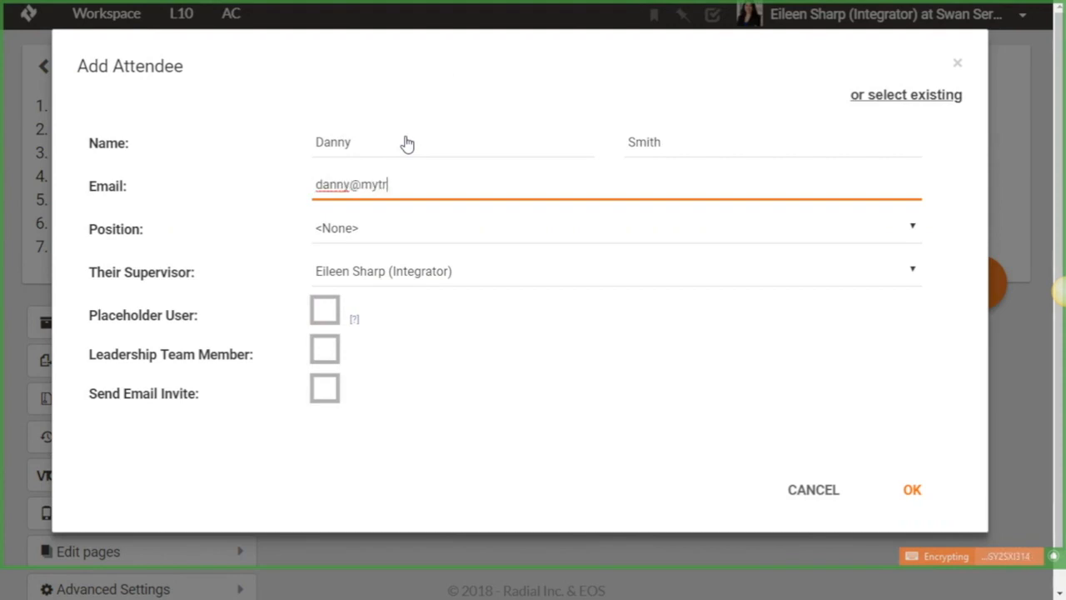
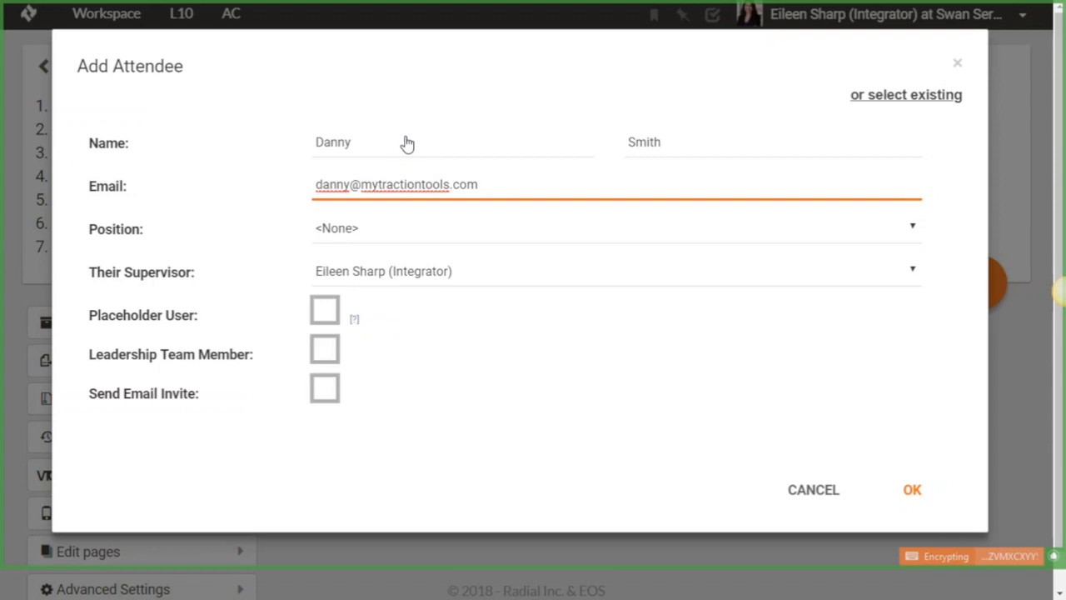
- Set the new attendee's position to Sales Rep and choose the user in the Sales position as supervisor
{"action": "left_click", "coordinate": [341, 233]}
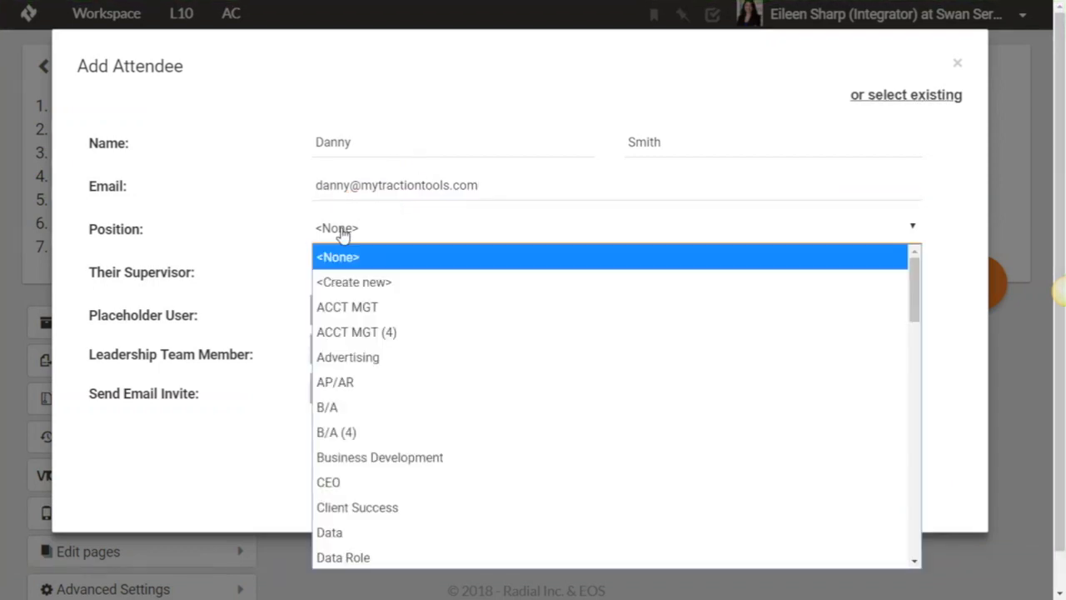
{"action": "scroll", "coordinate": [376, 356], "scroll_direction": "down", "scroll_amount": 10}
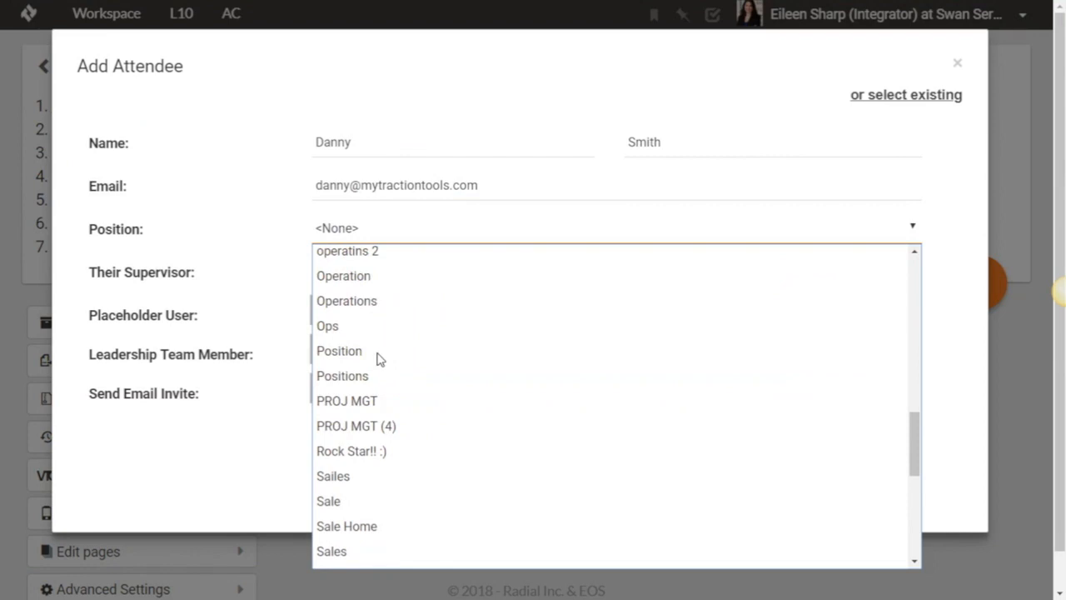
{"action": "scroll", "coordinate": [379, 358], "scroll_direction": "down", "scroll_amount": 4}
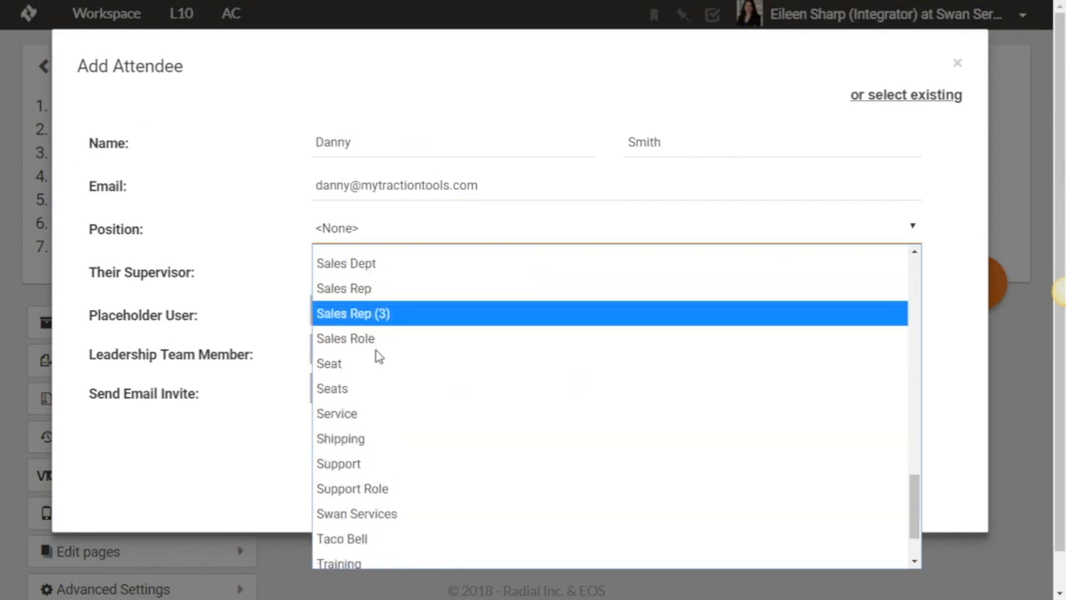
{"action": "left_click", "coordinate": [371, 290]}
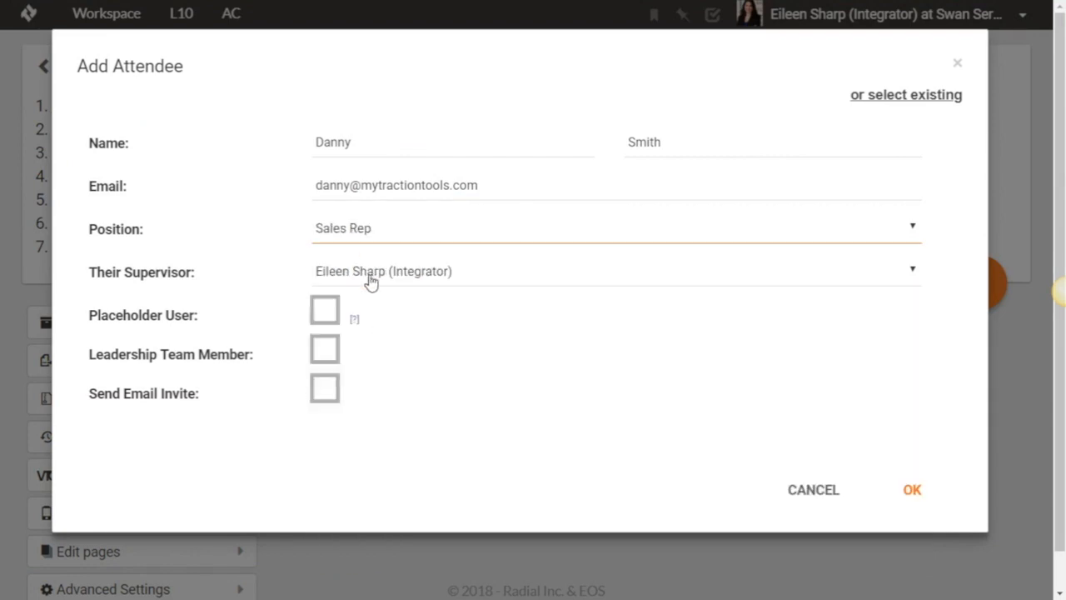
{"action": "left_click", "coordinate": [420, 274]}
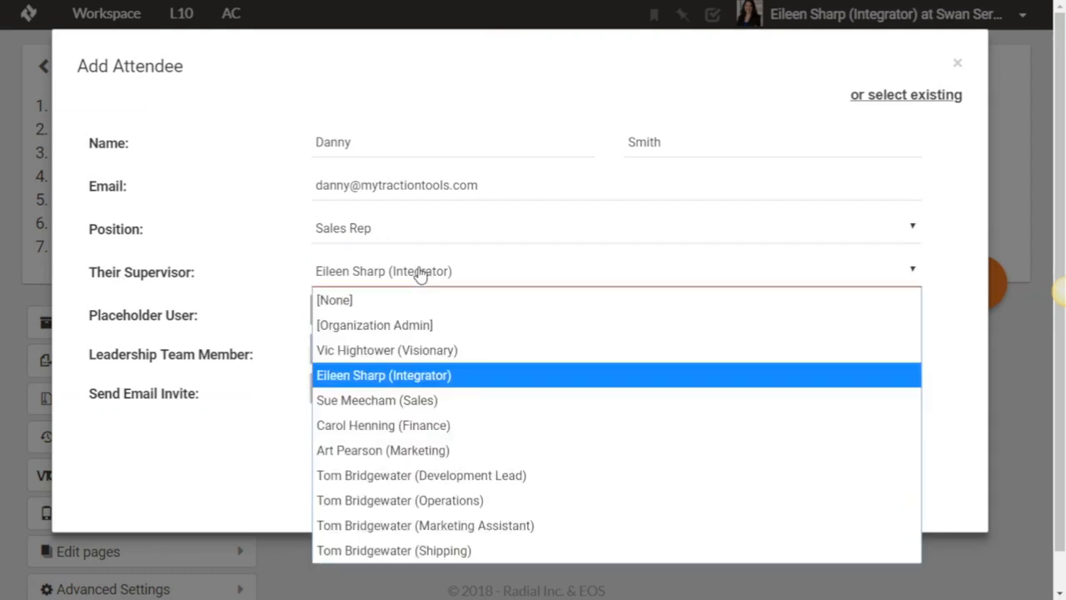
{"action": "left_click", "coordinate": [373, 402]}
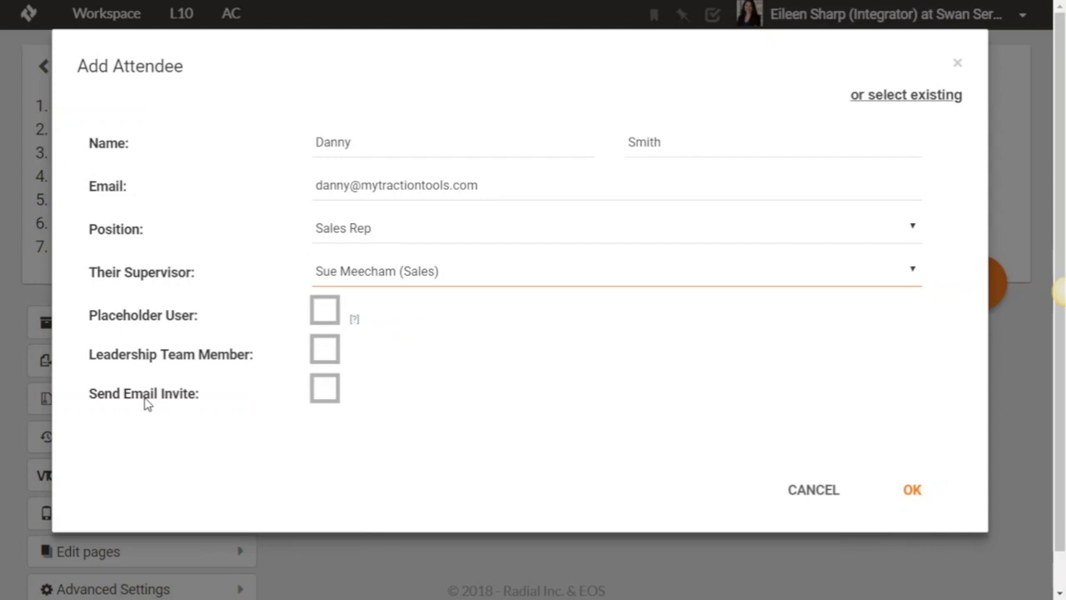
- Turn the email invite option on and back off, and add the new attendee to the Sales meeting
{"action": "left_click", "coordinate": [324, 389]}
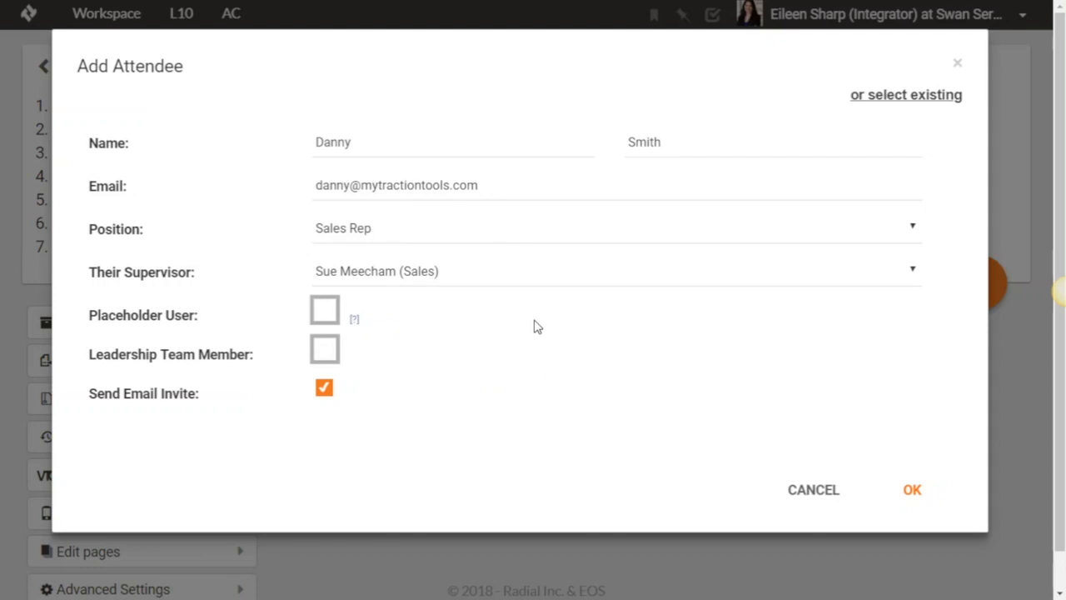
{"action": "left_click", "coordinate": [326, 398]}
{"action": "left_click", "coordinate": [920, 501]}
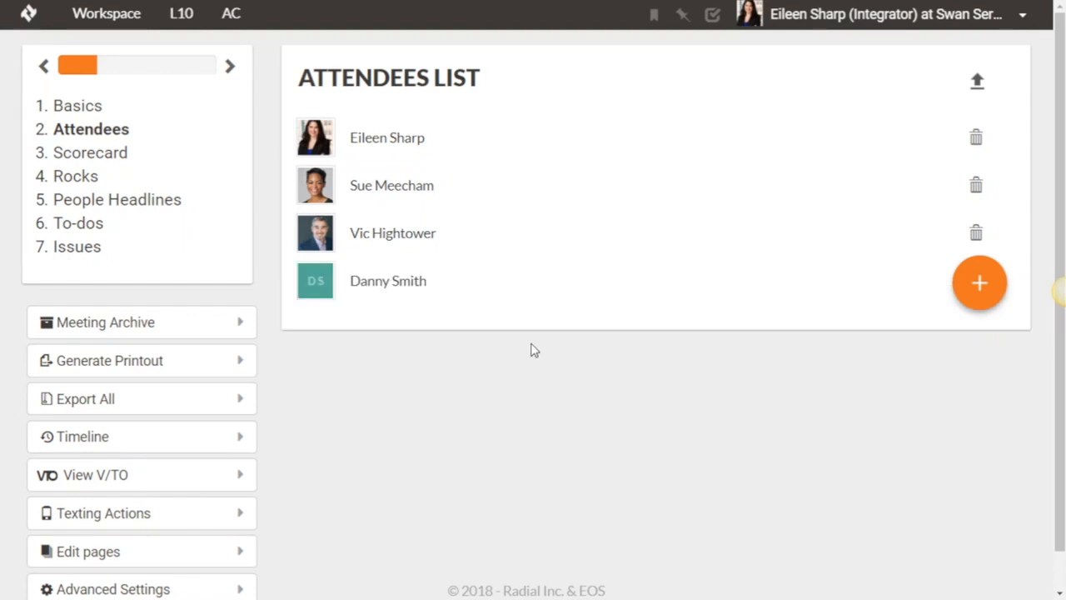
- Start creating a second new attendee for the Sales meeting and fill in the first name, last name and e-mail address
{"action": "left_click", "coordinate": [1002, 336]}
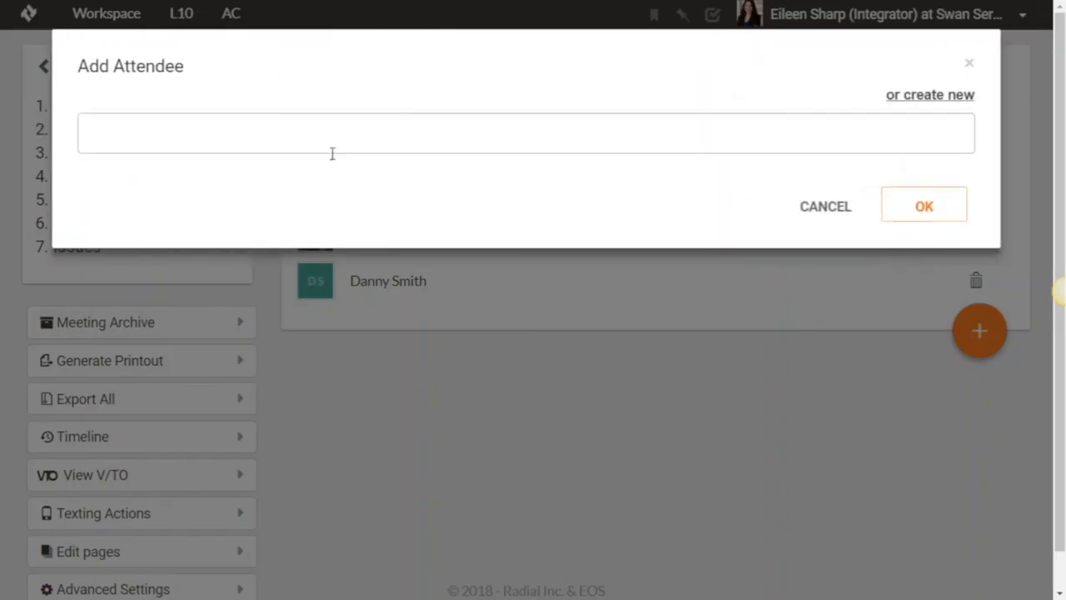
{"action": "left_click", "coordinate": [949, 97]}
{"action": "left_click", "coordinate": [376, 143]}
{"action": "key", "text": "Tab"}
{"action": "key", "text": "Tab"}
- Set the second new attendee's position to Sales Rep and supervisor to the user in the Sales position, and add the attendee to the meeting
{"action": "left_click", "coordinate": [367, 228]}
{"action": "scroll", "coordinate": [398, 333], "scroll_direction": "down", "scroll_amount": 15}
{"action": "scroll", "coordinate": [397, 427], "scroll_direction": "up", "scroll_amount": 1}
{"action": "scroll", "coordinate": [391, 413], "scroll_direction": "up", "scroll_amount": 2}
{"action": "left_click", "coordinate": [370, 362]}
{"action": "left_click", "coordinate": [369, 270]}
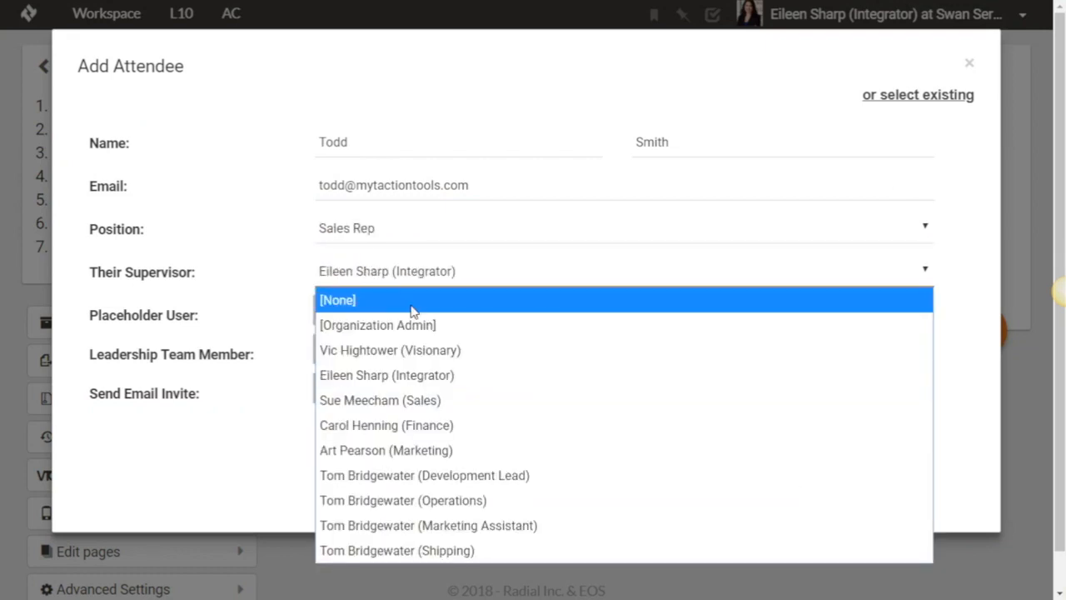
{"action": "left_click", "coordinate": [379, 399]}
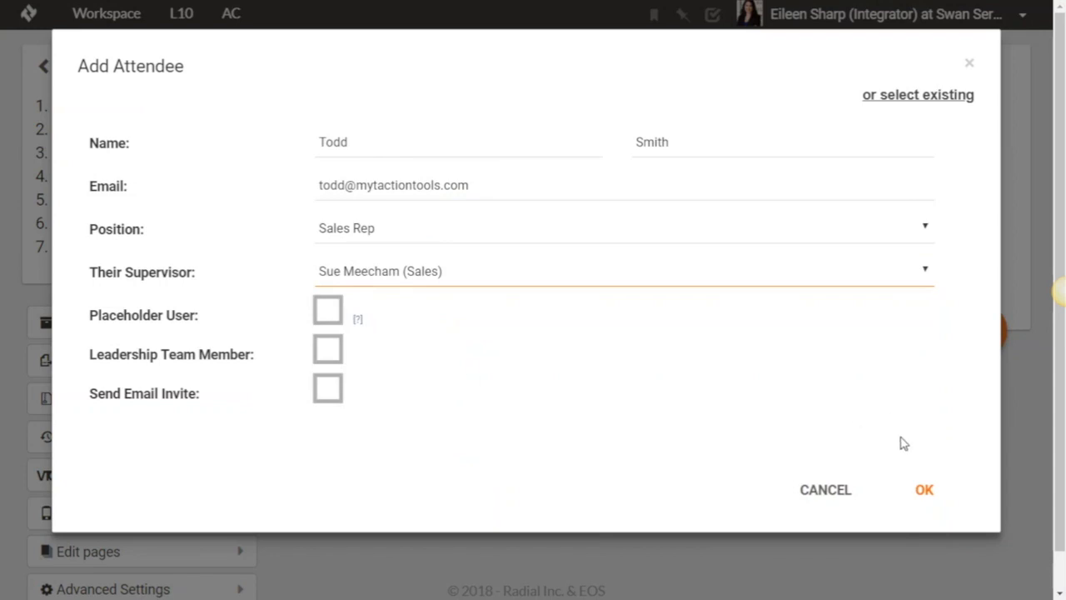
{"action": "left_click", "coordinate": [926, 496]}
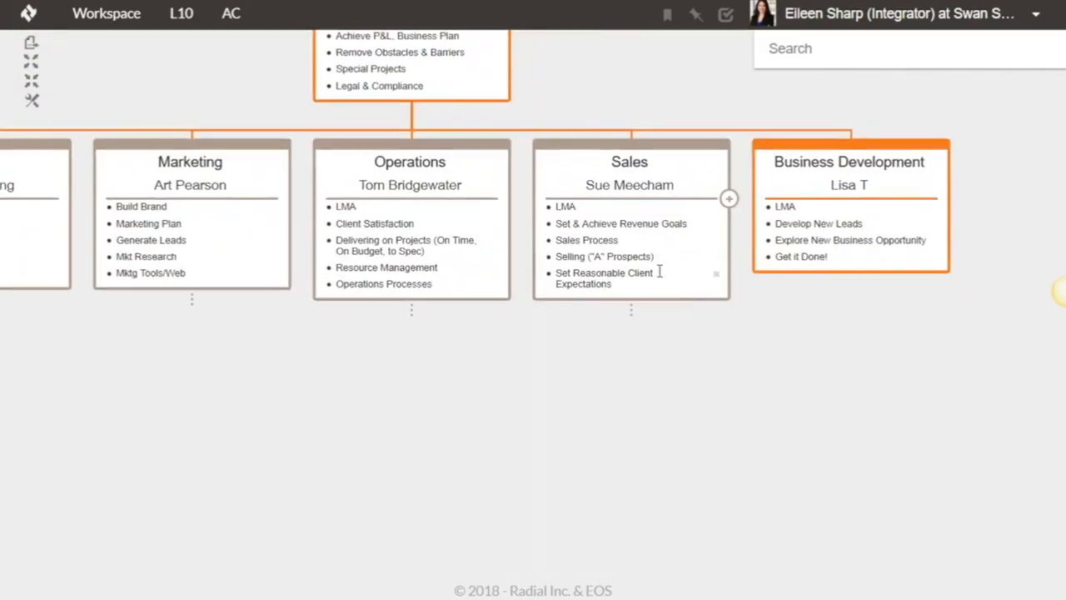
- View the seats under Sales in the accountability chart, and open the scorecard setup of the Sales L10 meeting
{"action": "left_click", "coordinate": [633, 316]}
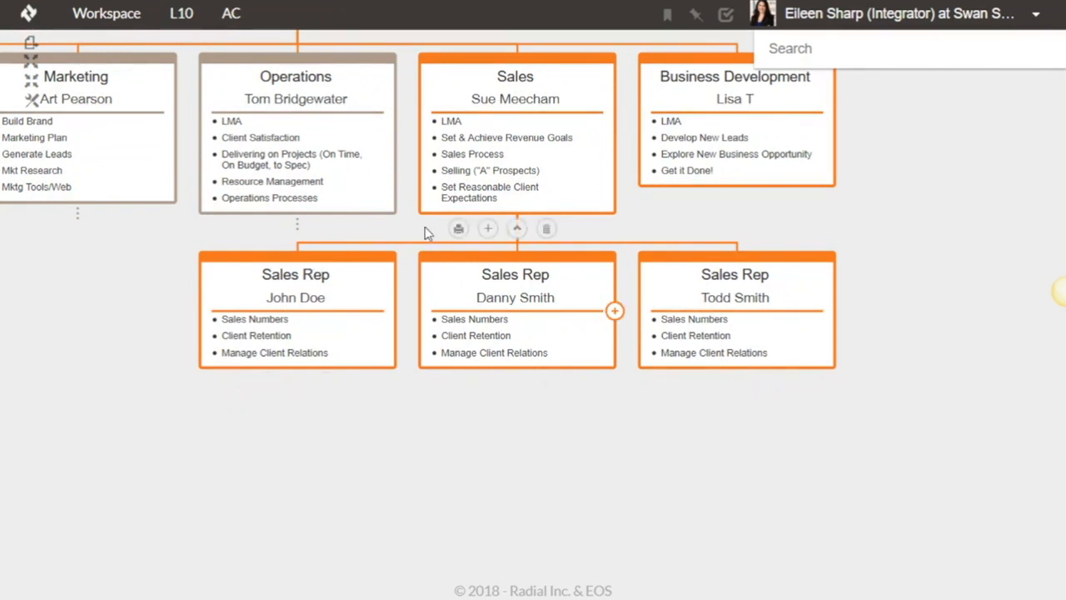
{"action": "left_click", "coordinate": [181, 13]}
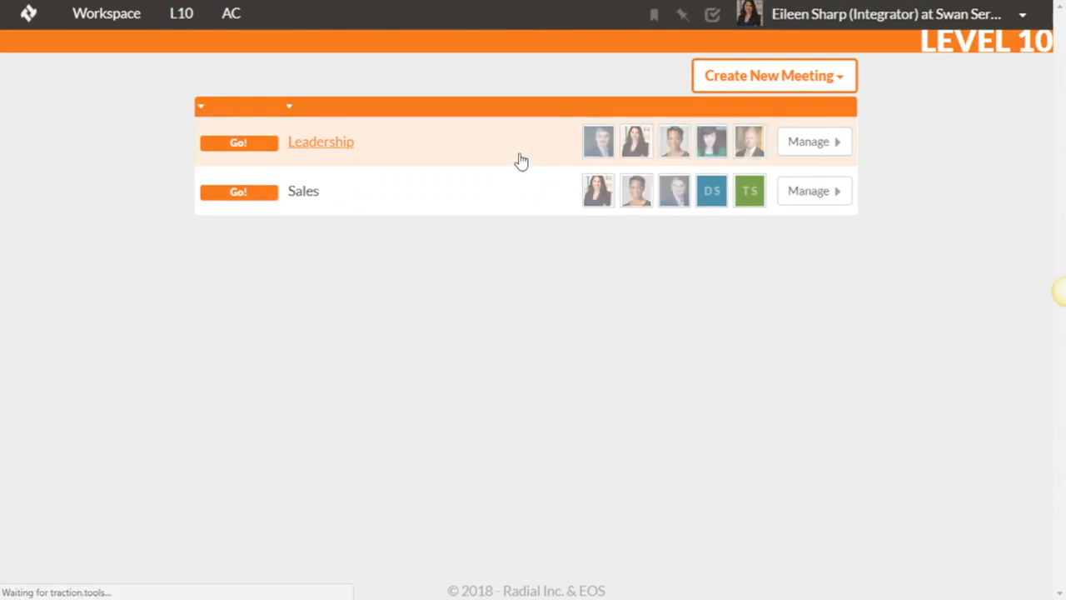
{"action": "left_click", "coordinate": [818, 193]}
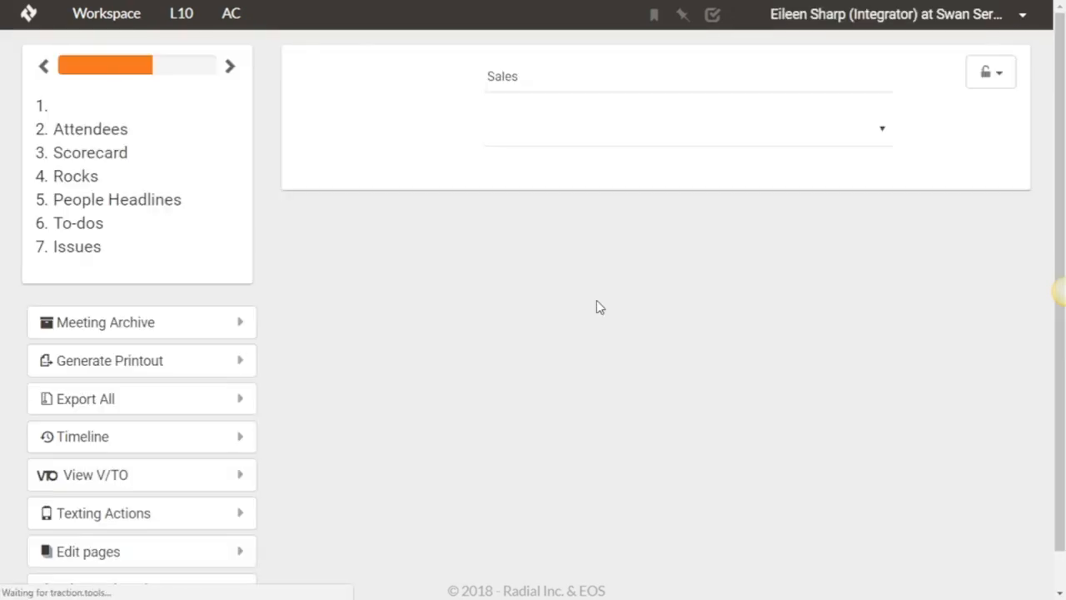
{"action": "left_click", "coordinate": [94, 156]}
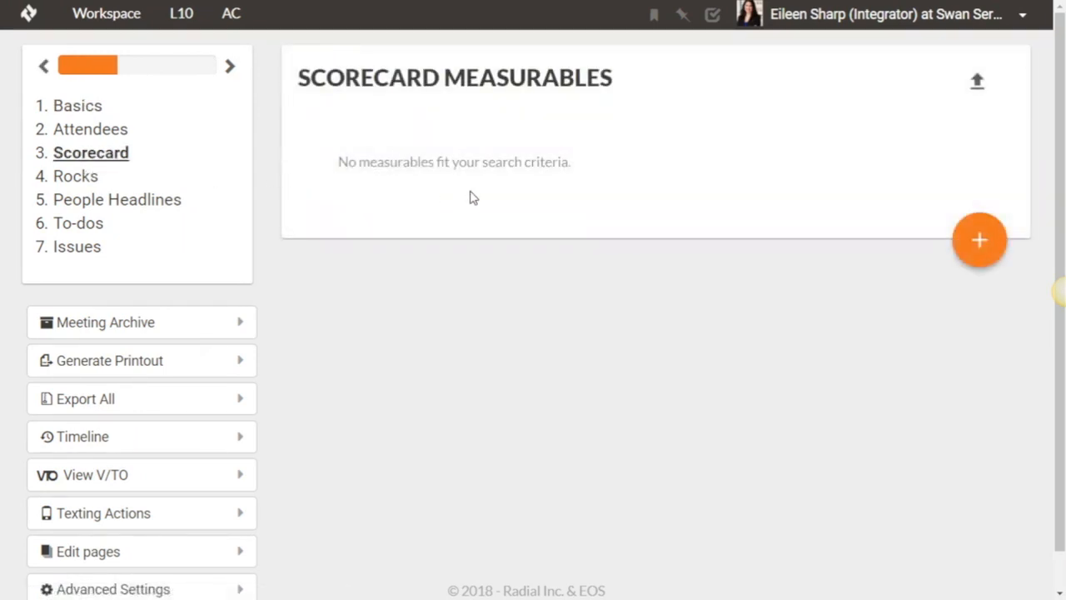
- Search the existing measurables for "number" and add Number New Leads to the Sales meeting's scorecard
{"action": "left_click", "coordinate": [978, 240]}
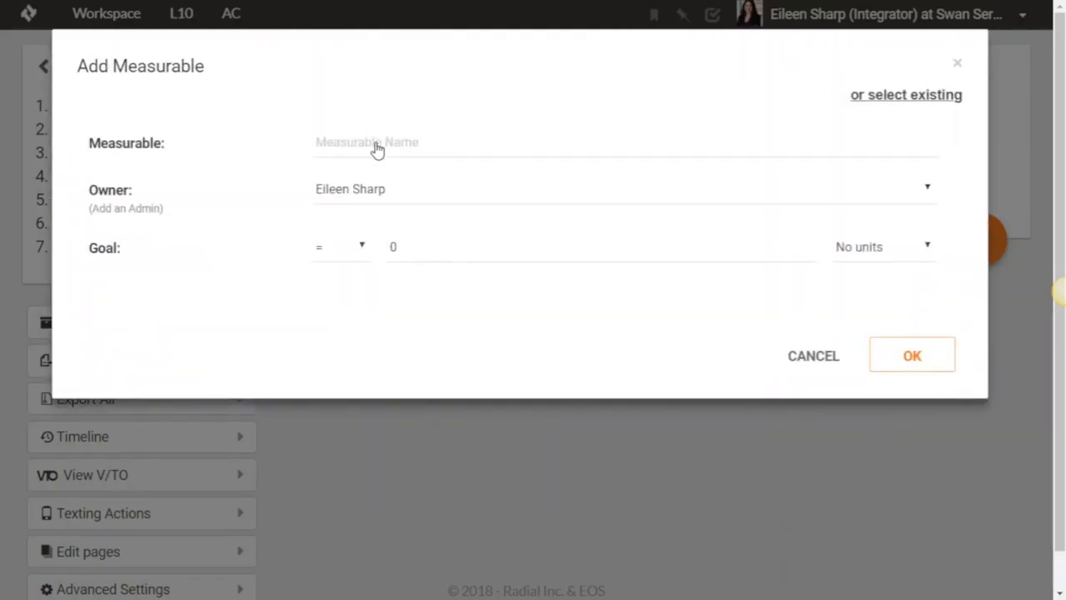
{"action": "left_click", "coordinate": [898, 98]}
{"action": "left_click", "coordinate": [321, 129]}
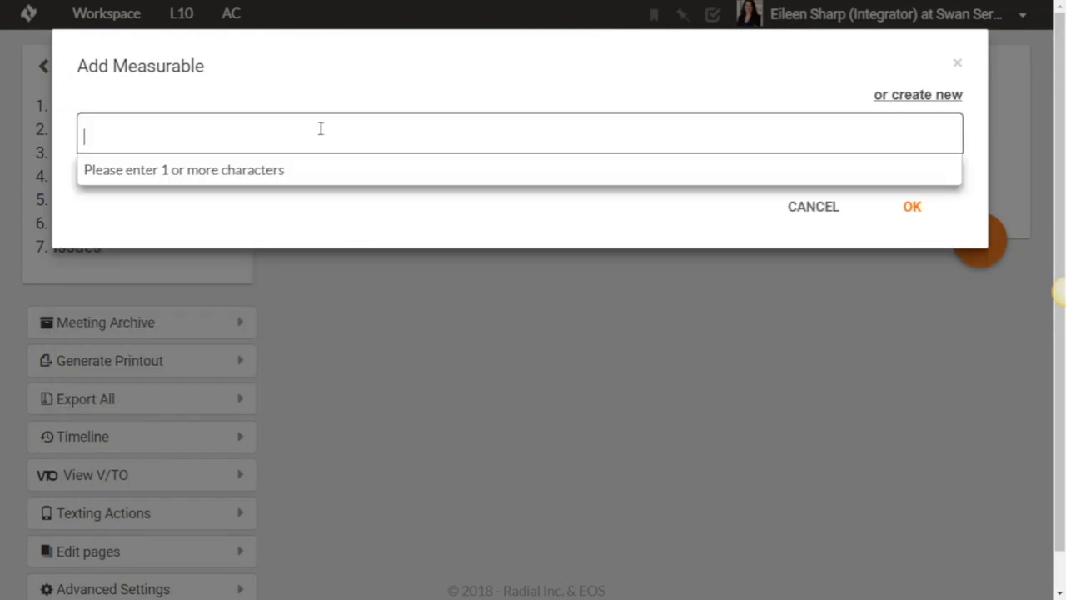
{"action": "type", "text": "number"}
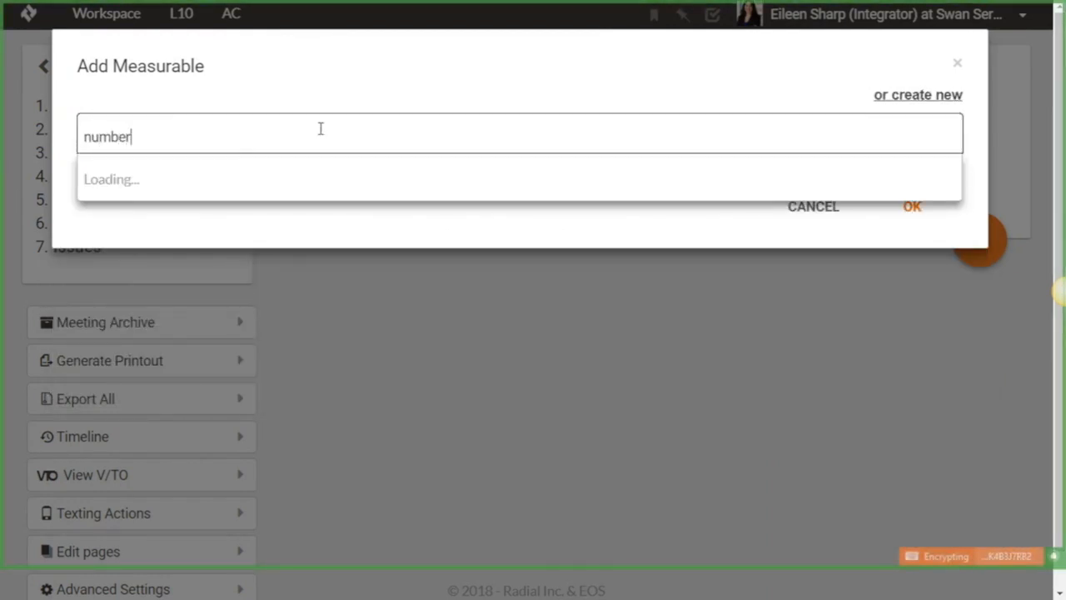
{"action": "left_click", "coordinate": [196, 183]}
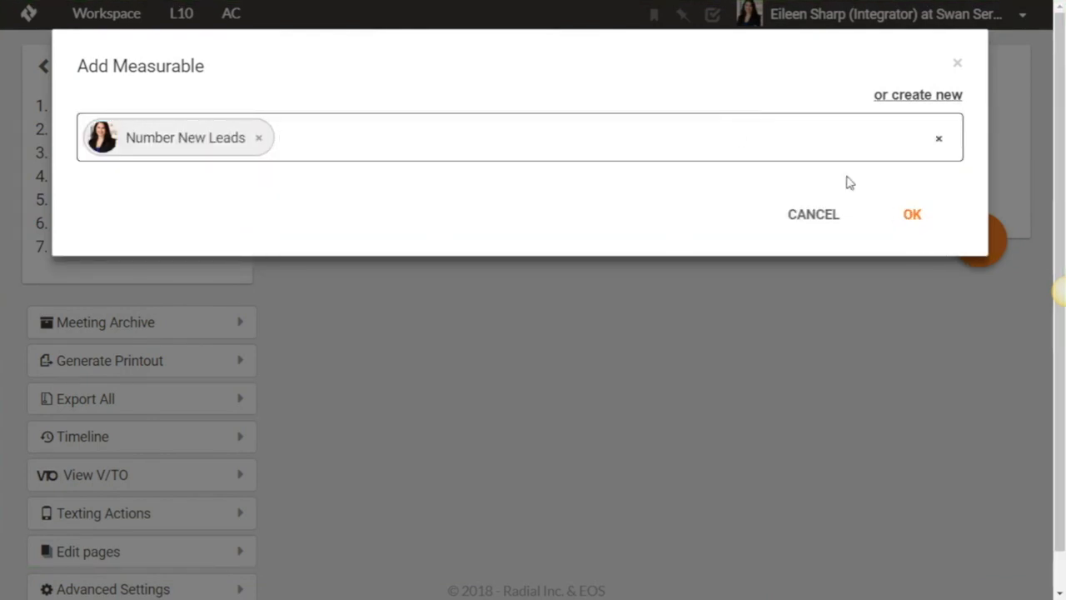
{"action": "left_click", "coordinate": [910, 223]}
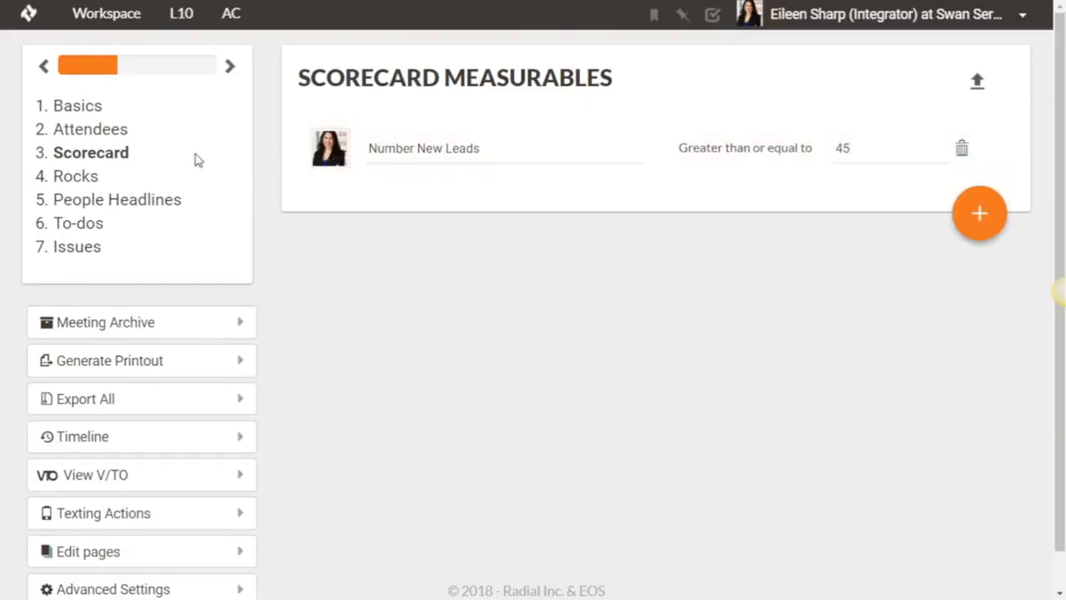
- Start a new scorecard measurable named Number of Demos and assign the first newly created sales rep as its owner
{"action": "left_click", "coordinate": [979, 223]}
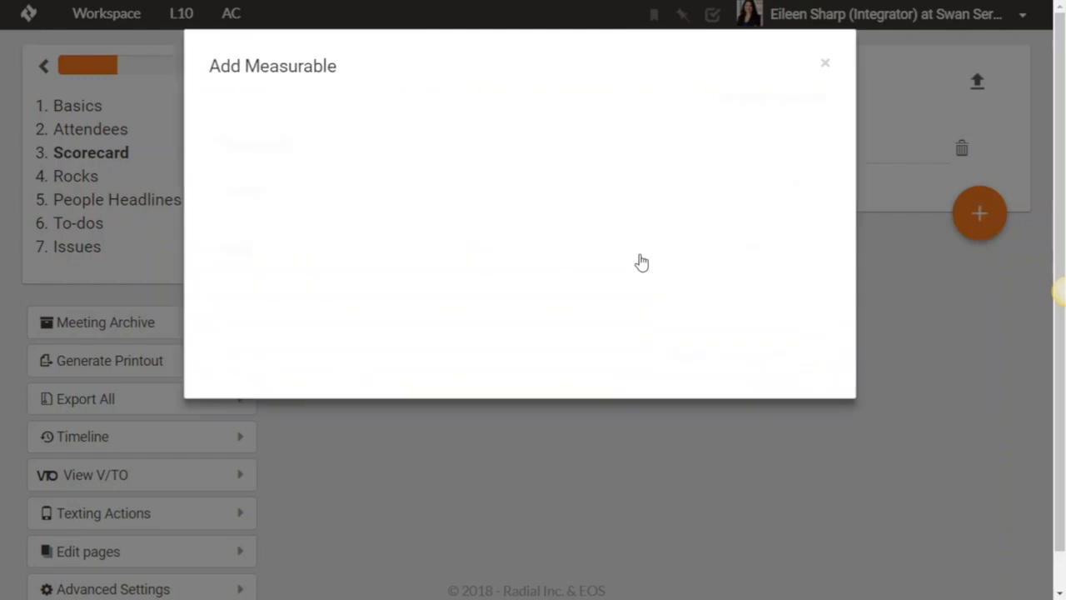
{"action": "left_click", "coordinate": [435, 148]}
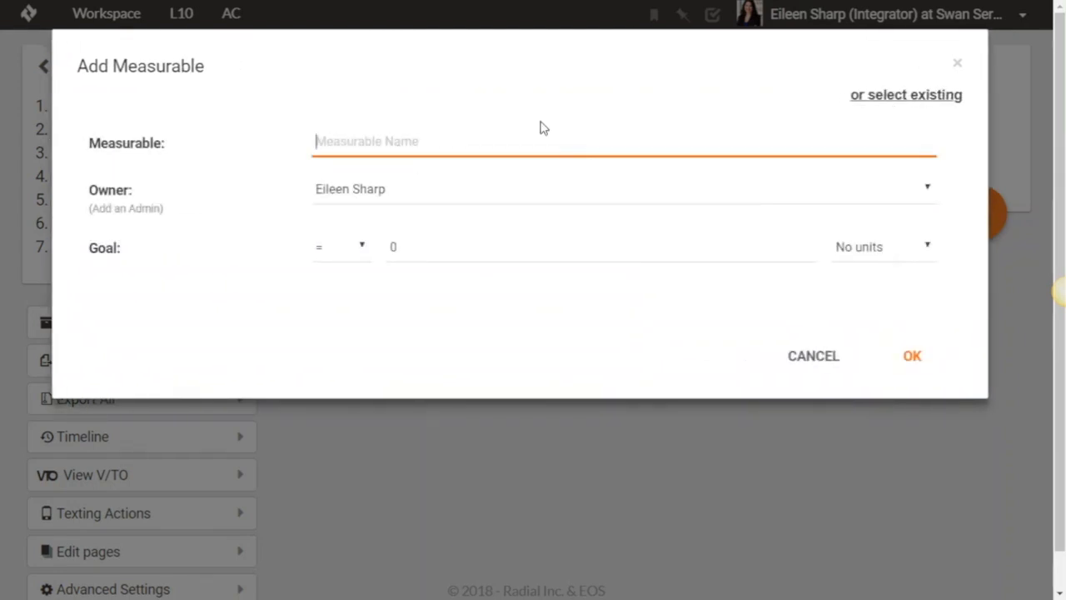
{"action": "type", "text": "N"}
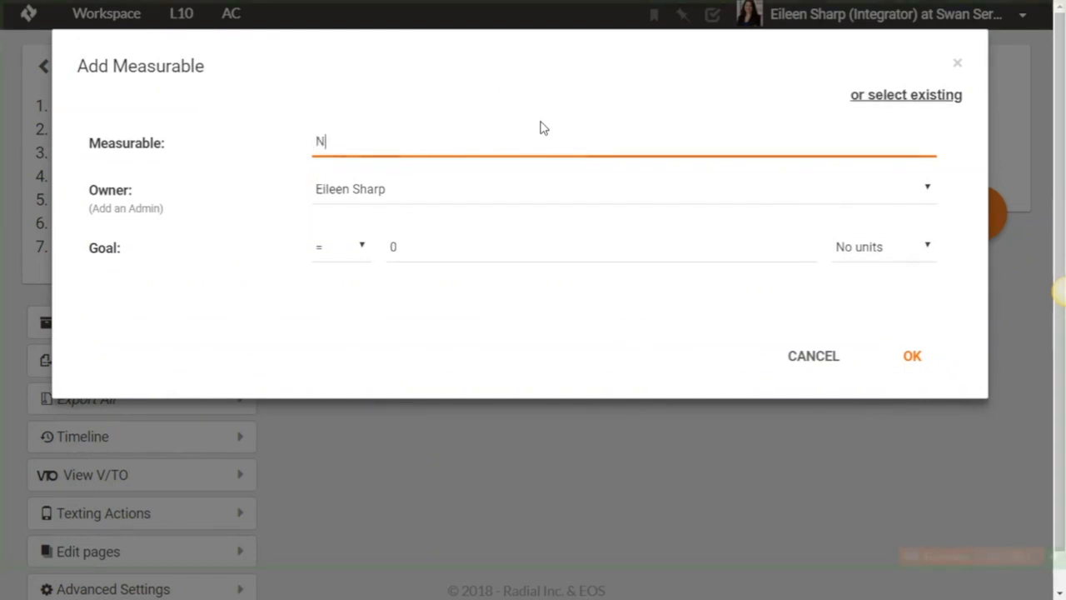
{"action": "type", "text": "umber of Demos"}
{"action": "left_click", "coordinate": [360, 190]}
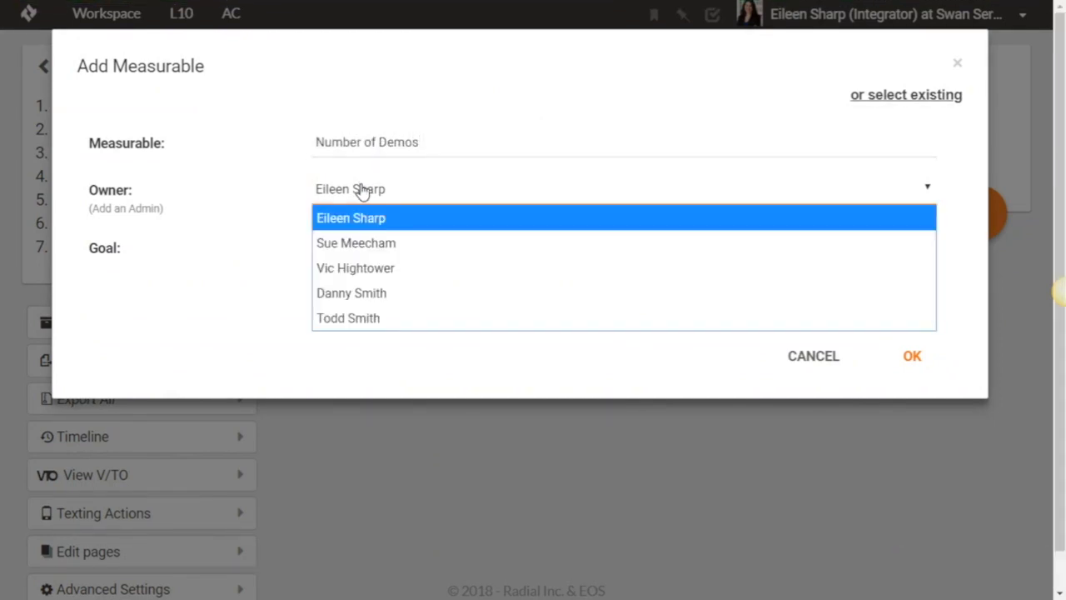
{"action": "left_click", "coordinate": [373, 301]}
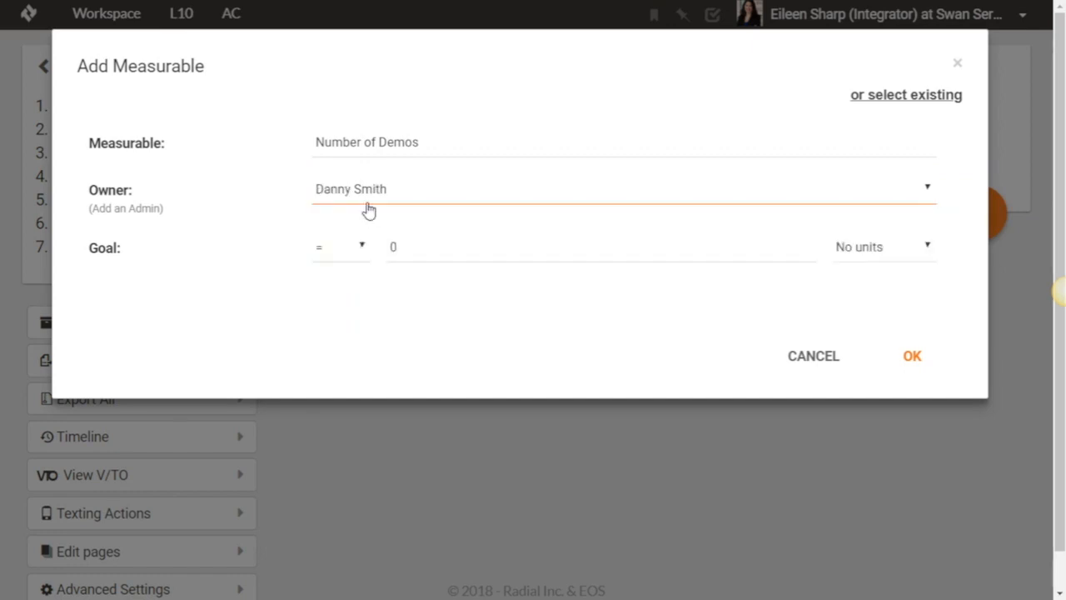
- Set the Number of Demos goal to greater than or equal to 7 and add the measurable to the scorecard
{"action": "left_click", "coordinate": [344, 262]}
{"action": "left_click", "coordinate": [354, 333]}
{"action": "left_click", "coordinate": [410, 250]}
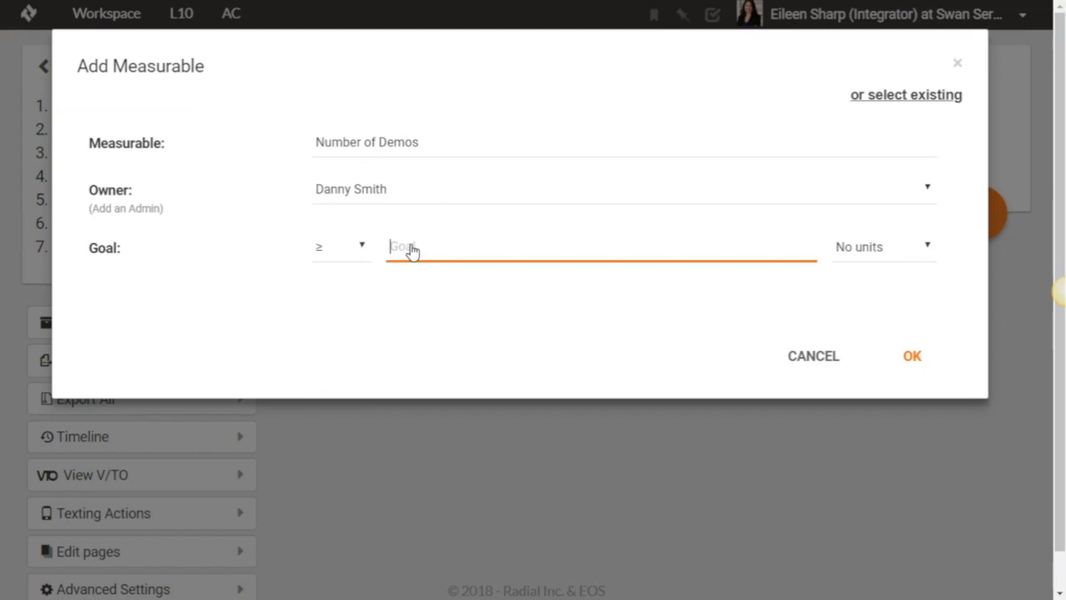
{"action": "type", "text": "7"}
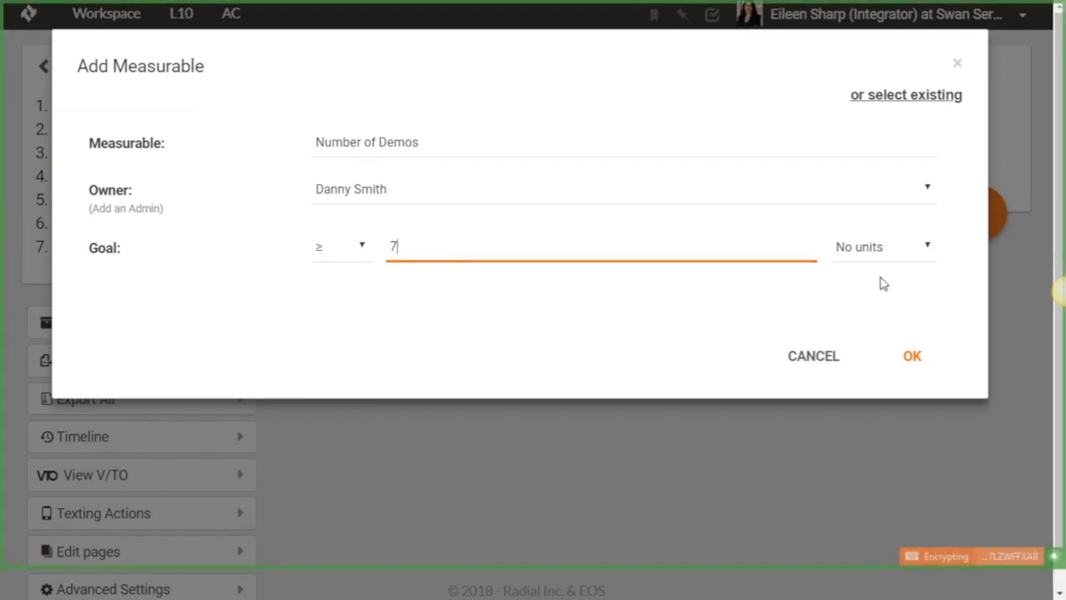
{"action": "left_click", "coordinate": [907, 357]}
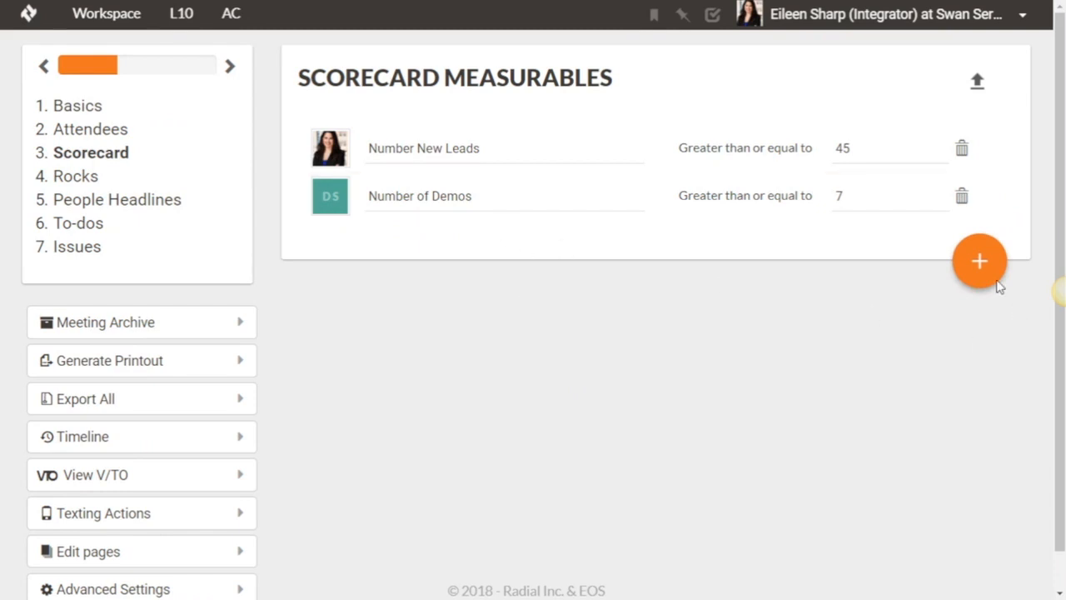
- Open and cancel another new measurable, and view the available owners for Number of Demos without changing the owner
{"action": "left_click", "coordinate": [985, 268]}
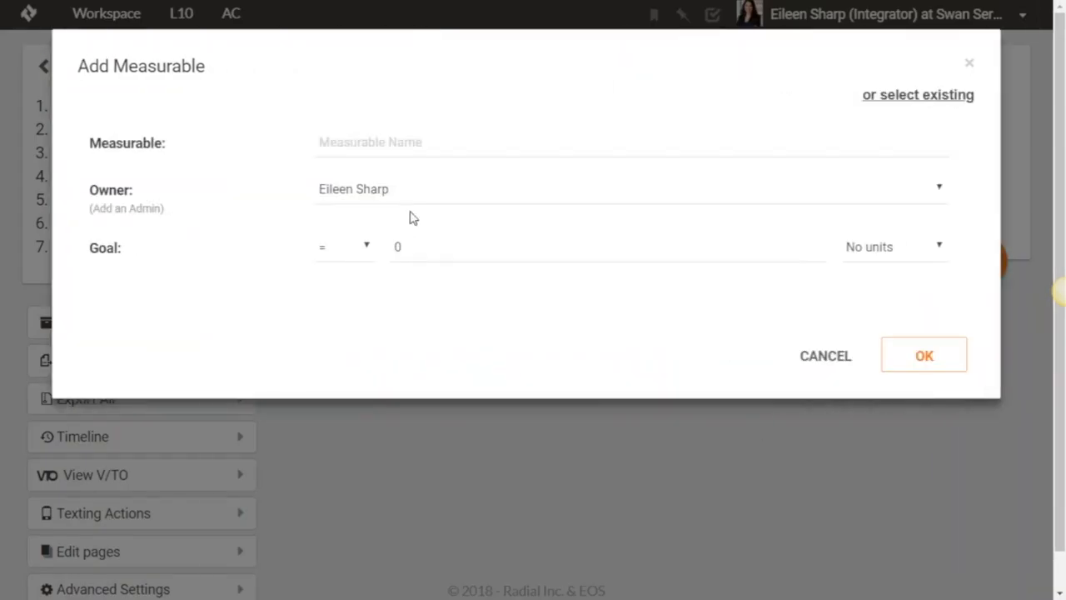
{"action": "left_click", "coordinate": [825, 356]}
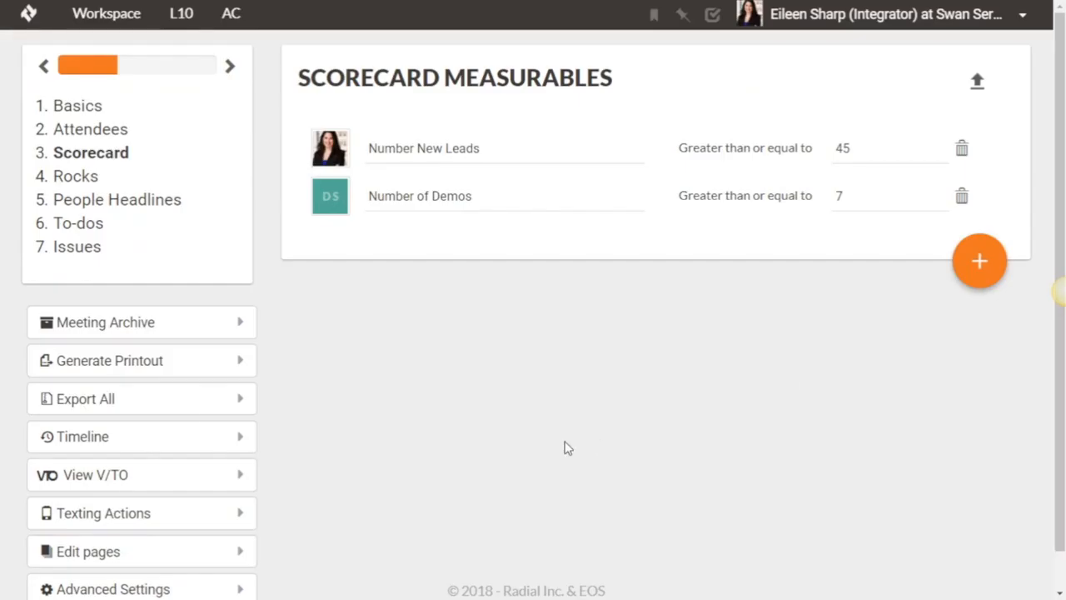
{"action": "left_click", "coordinate": [330, 204]}
{"action": "left_click", "coordinate": [405, 195]}
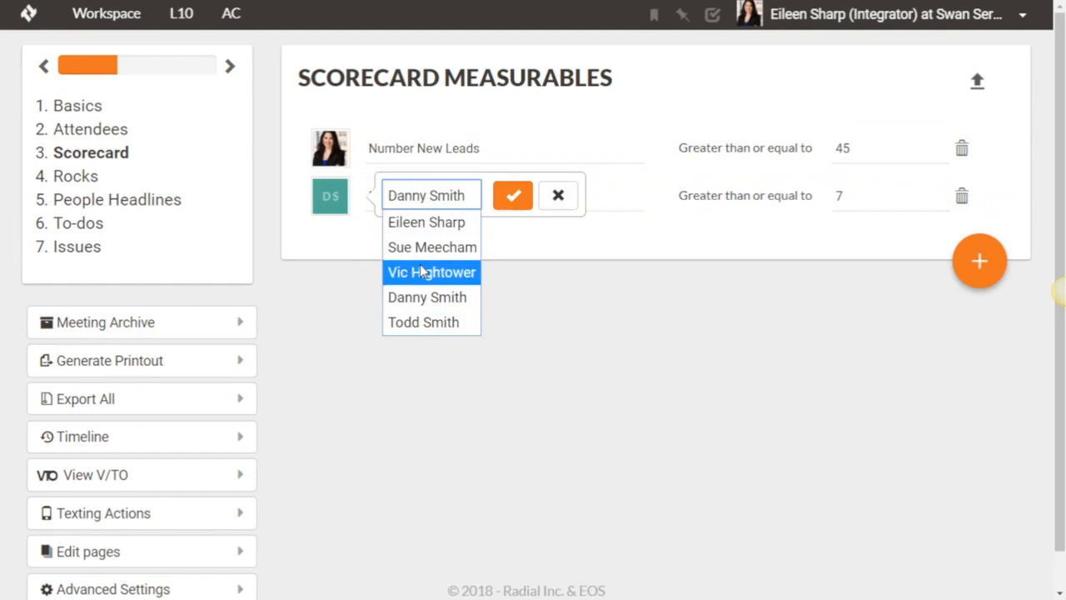
{"action": "left_click", "coordinate": [525, 227]}
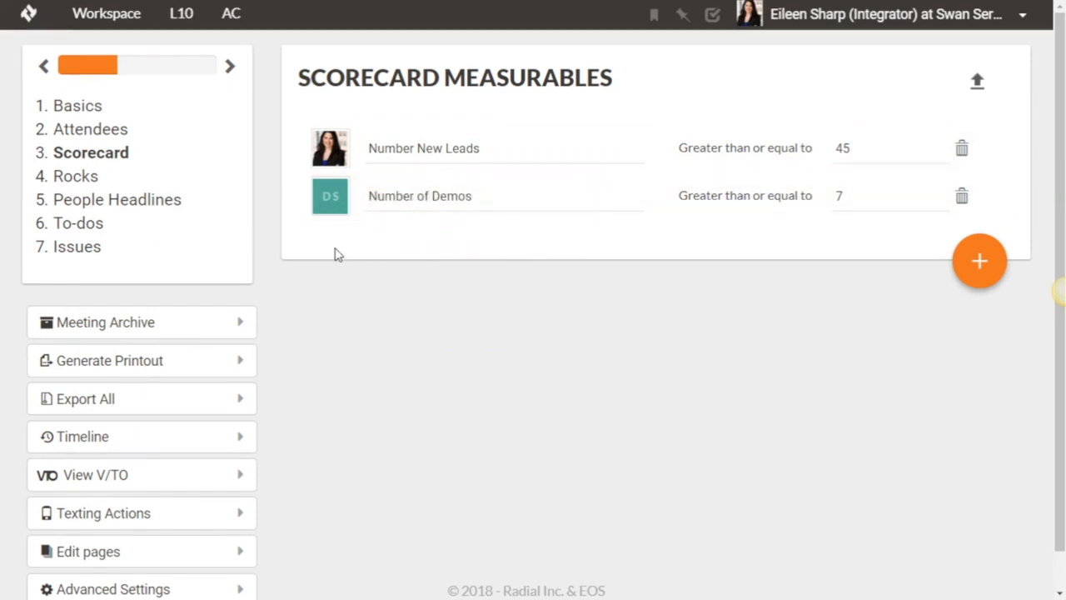
- Add a quarterly rock named "Add a new tock" to the Sales meeting, owned by the first newly created sales rep
{"action": "left_click", "coordinate": [80, 179]}
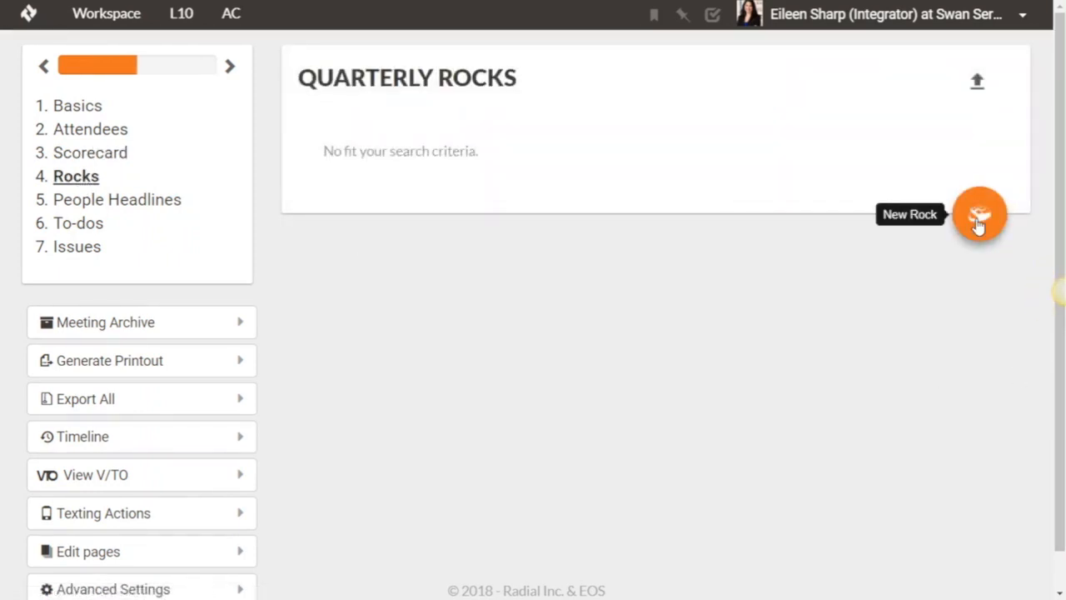
{"action": "left_click", "coordinate": [978, 220]}
{"action": "left_click", "coordinate": [376, 138]}
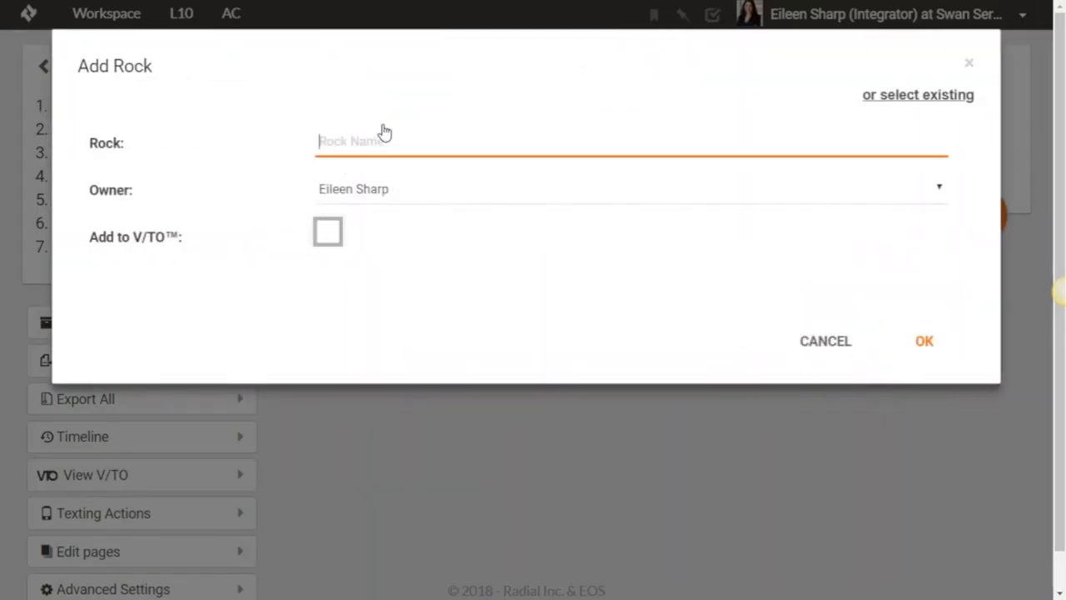
{"action": "type", "text": "Add a new ro"}
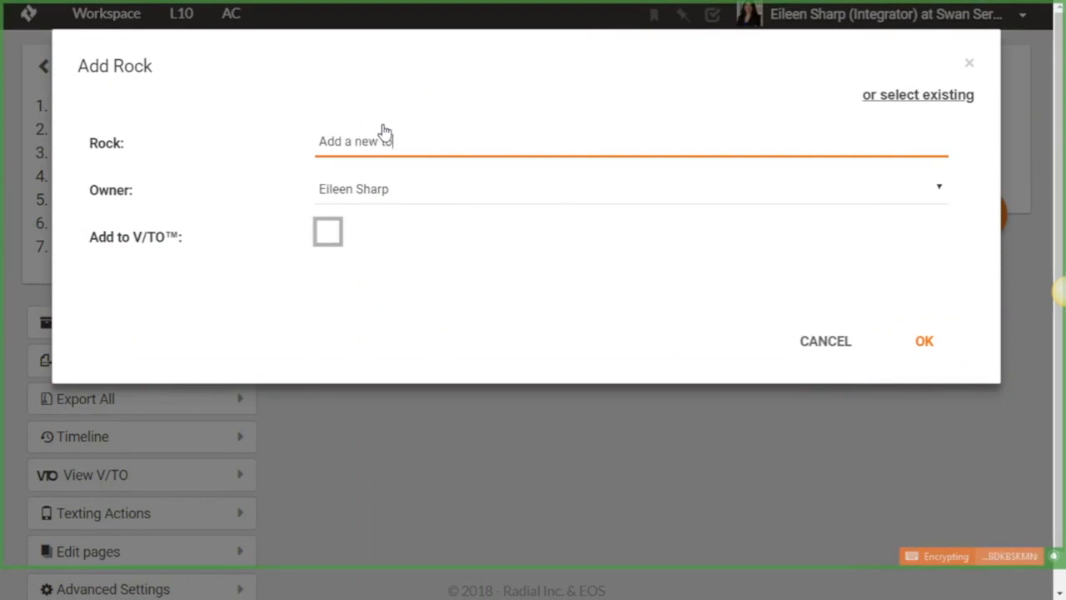
{"action": "left_click", "coordinate": [377, 190]}
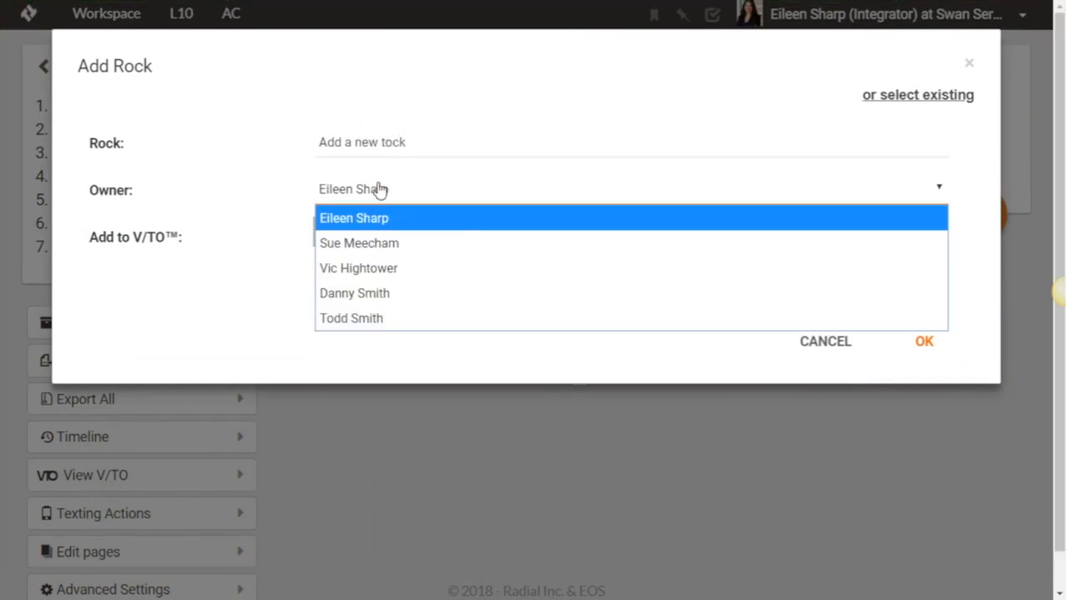
{"action": "left_click", "coordinate": [380, 292]}
{"action": "left_click", "coordinate": [930, 353]}
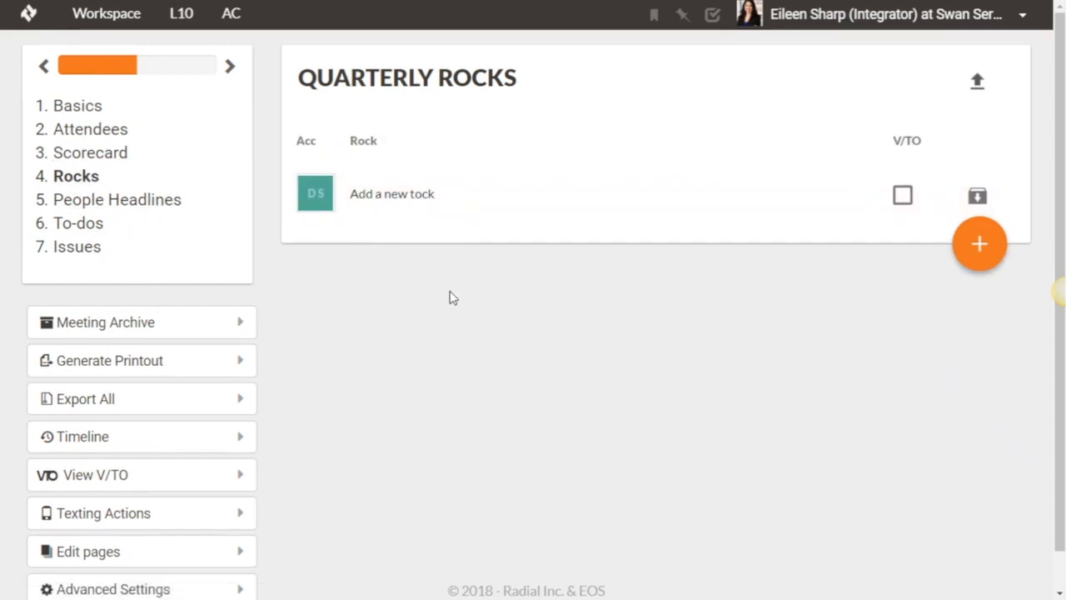
- Look through the People Headlines, To-dos and Issues setup pages, open and cancel a new issue, and return to the L10 meeting list
{"action": "left_click", "coordinate": [95, 205]}
{"action": "left_click", "coordinate": [98, 226]}
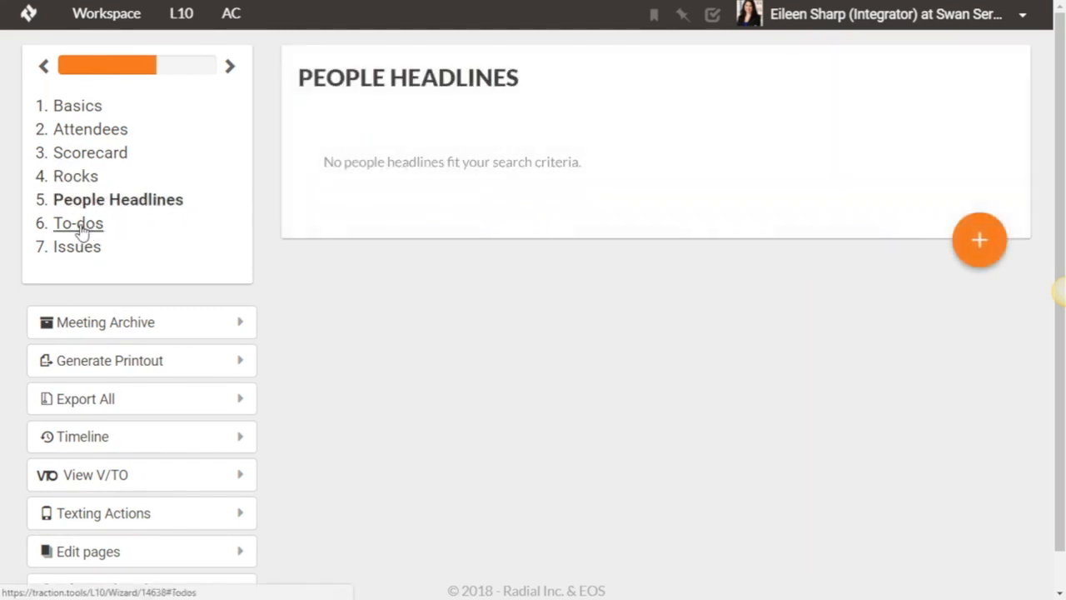
{"action": "left_click", "coordinate": [75, 252]}
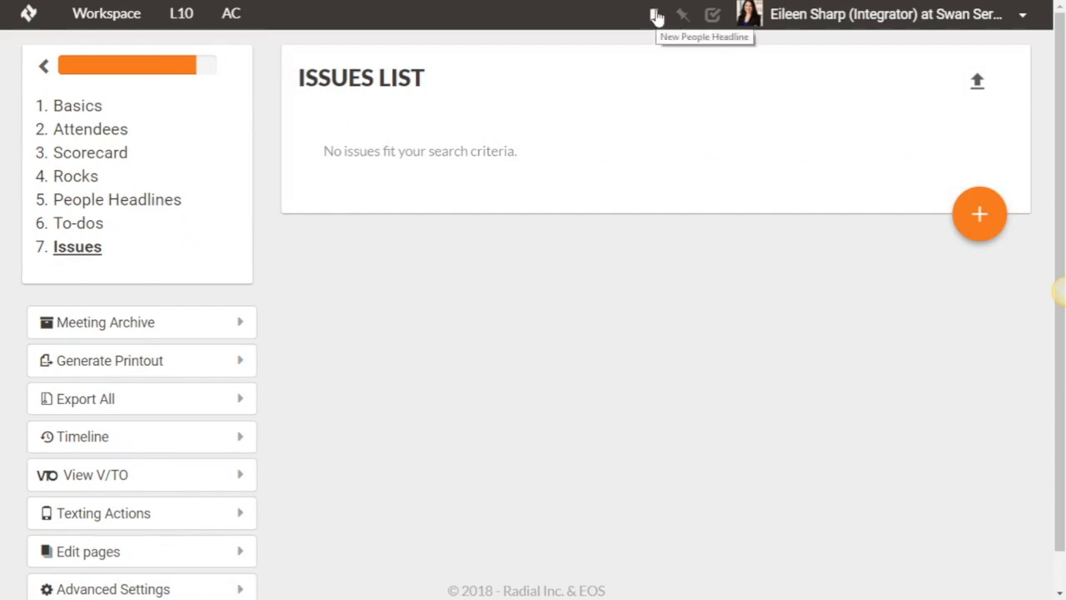
{"action": "left_click", "coordinate": [680, 19]}
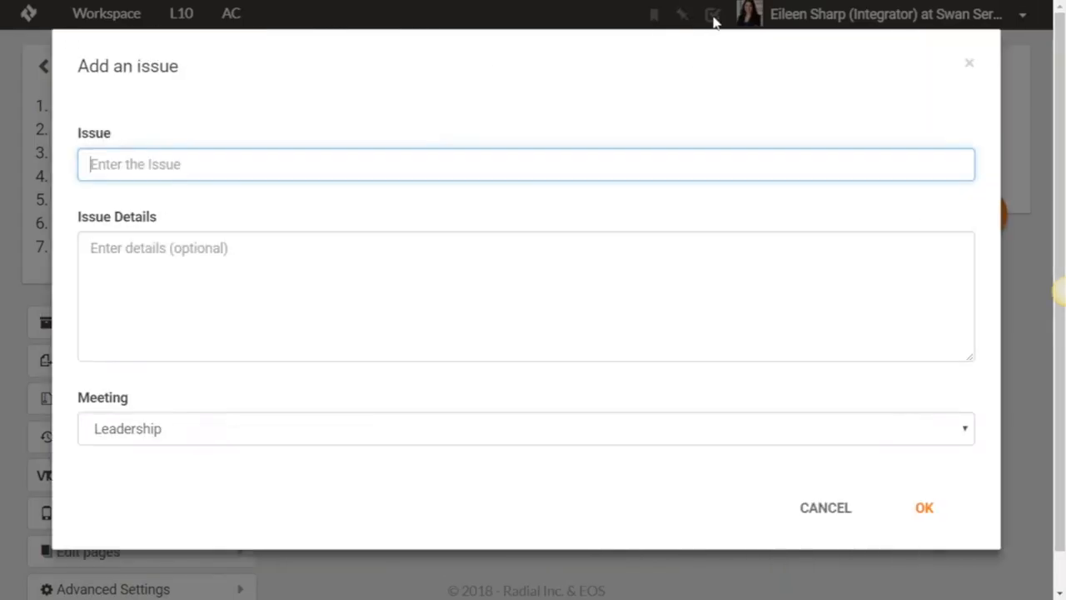
{"action": "left_click", "coordinate": [830, 511]}
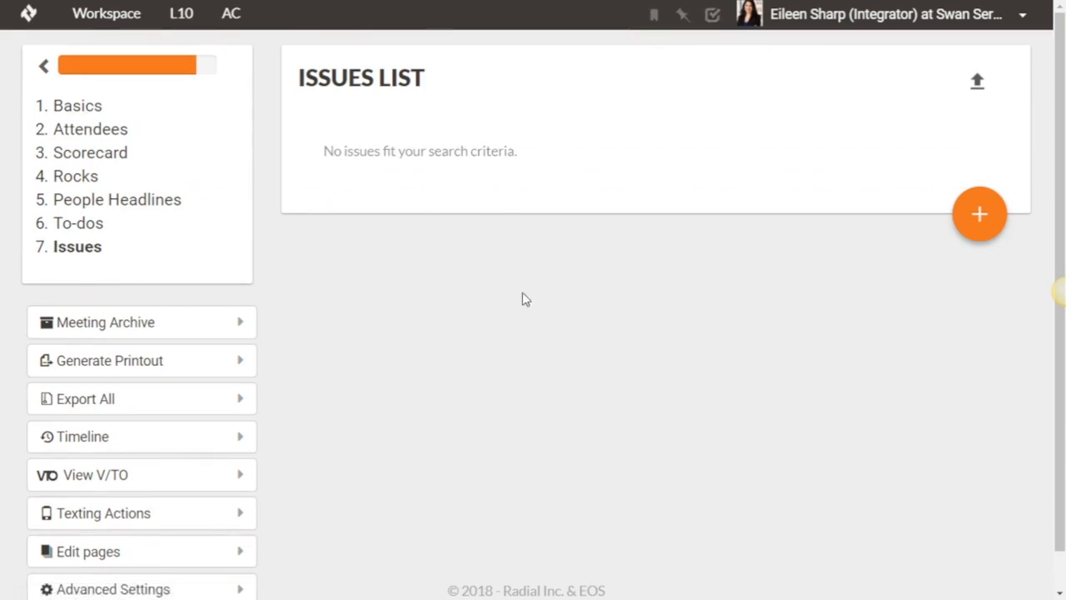
{"action": "left_click", "coordinate": [181, 14]}
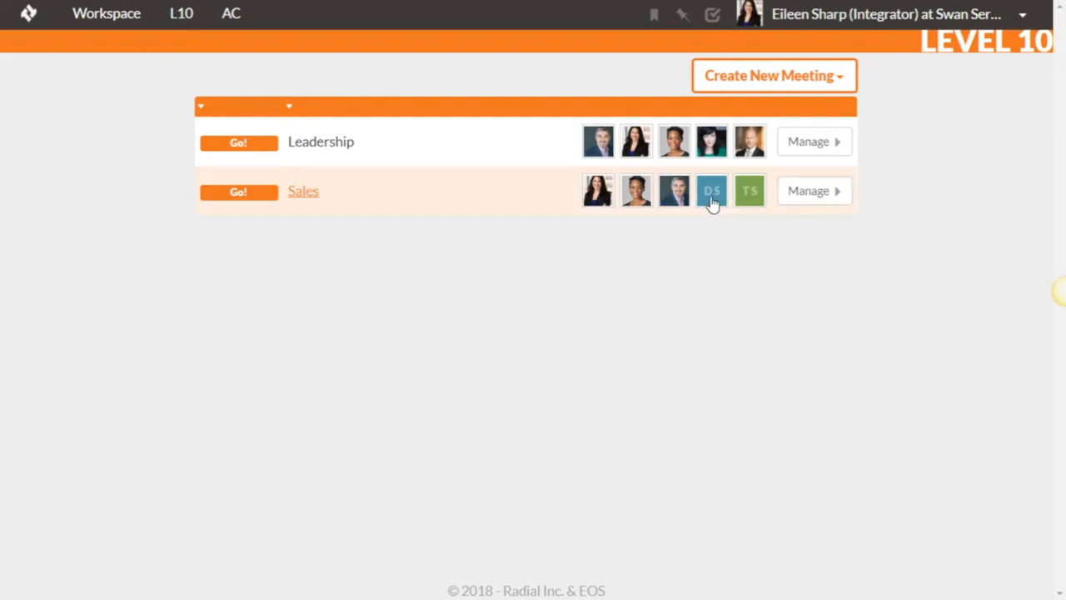
- Resend the invitation e-mail to the first newly created sales rep from the organization's member list
{"action": "left_click", "coordinate": [1022, 14]}
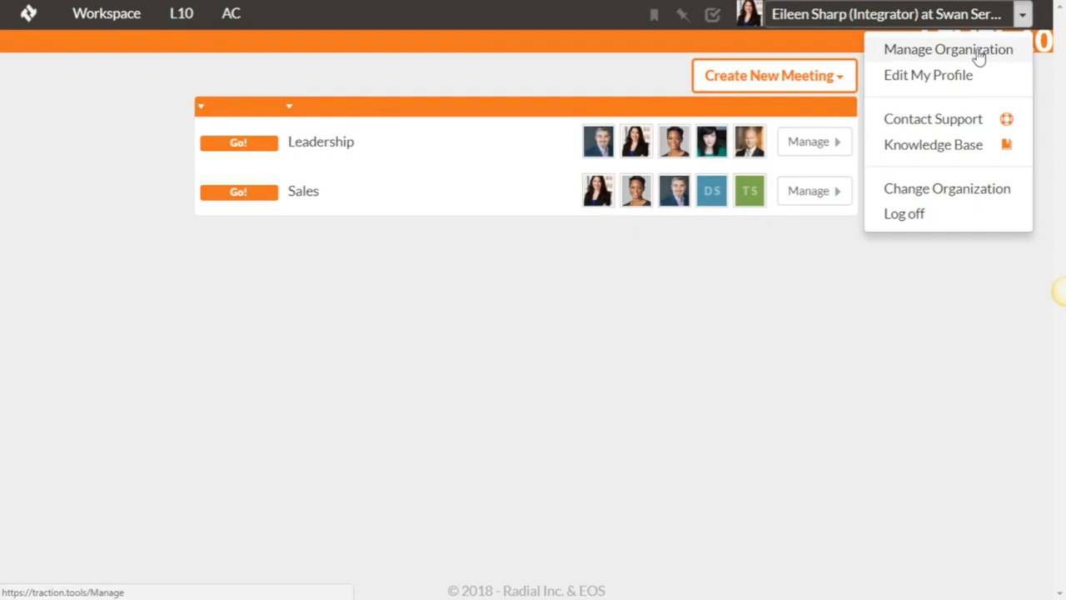
{"action": "left_click", "coordinate": [919, 51]}
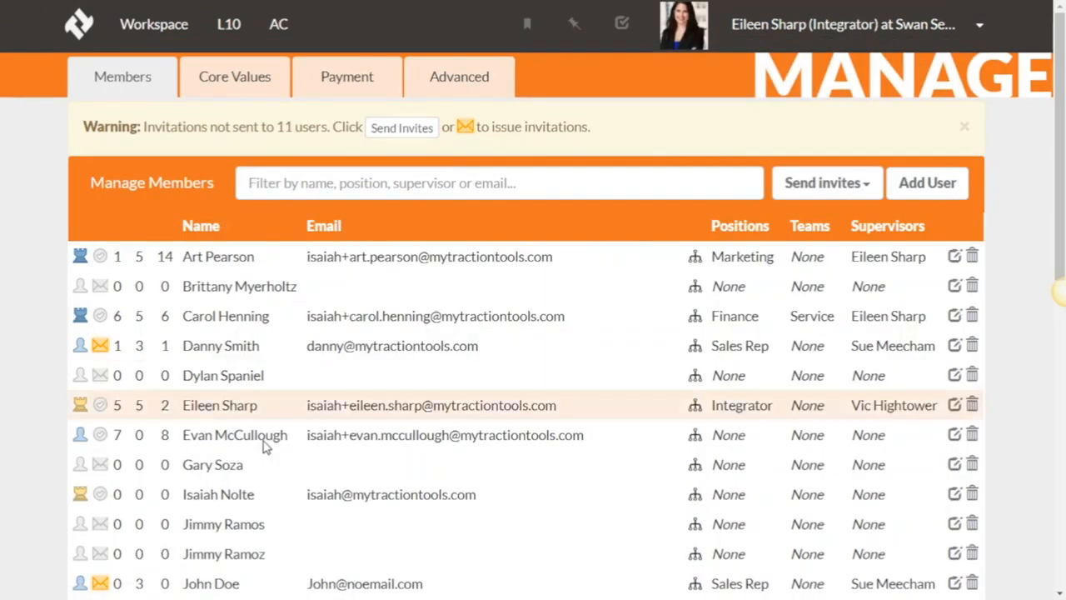
{"action": "scroll", "coordinate": [304, 406], "scroll_direction": "down", "scroll_amount": 1}
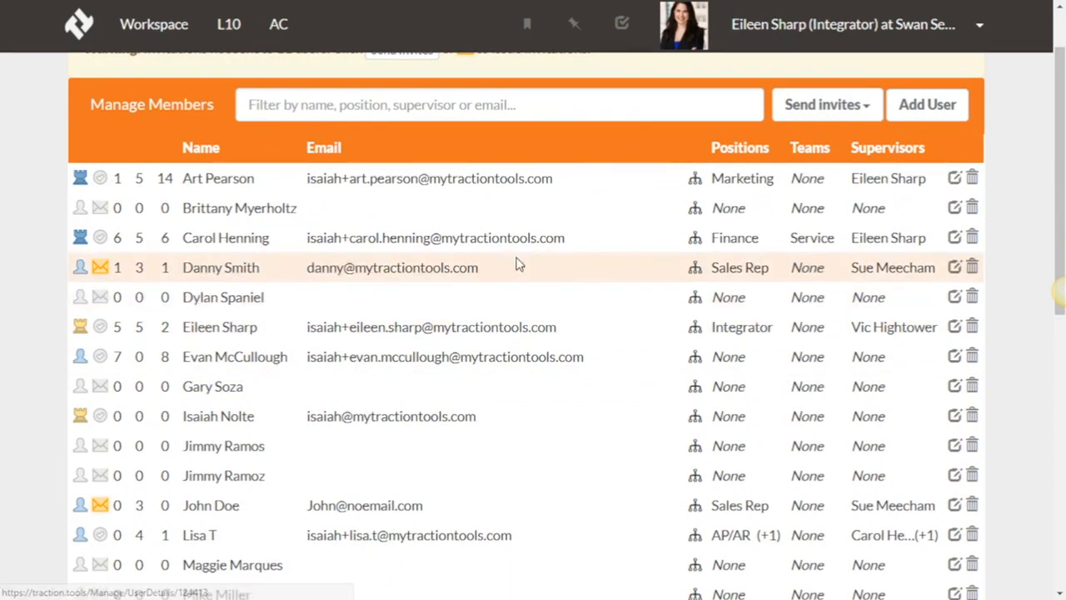
{"action": "left_click", "coordinate": [100, 268]}
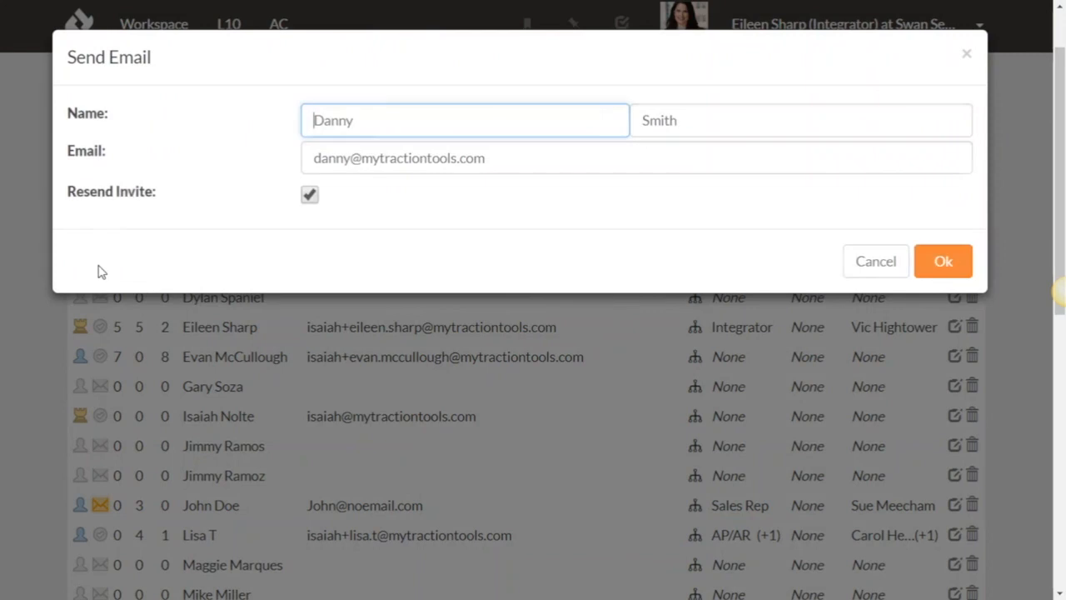
{"action": "left_click", "coordinate": [954, 264]}
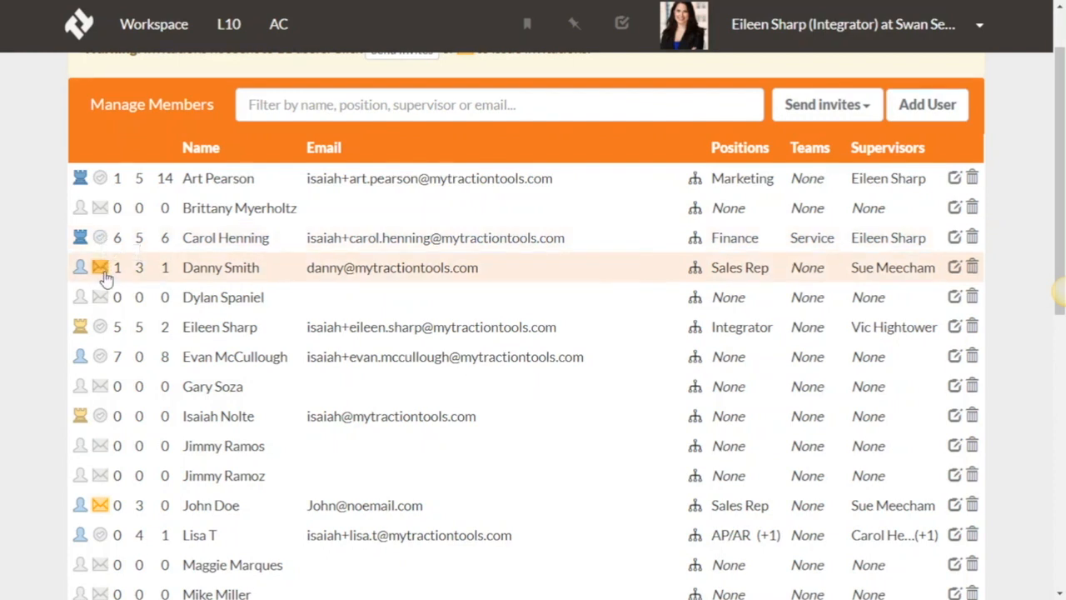
- Review the Sales meeting's quarterly rocks, then return to the L10 meeting list and view the available support options
{"action": "left_click", "coordinate": [229, 24]}
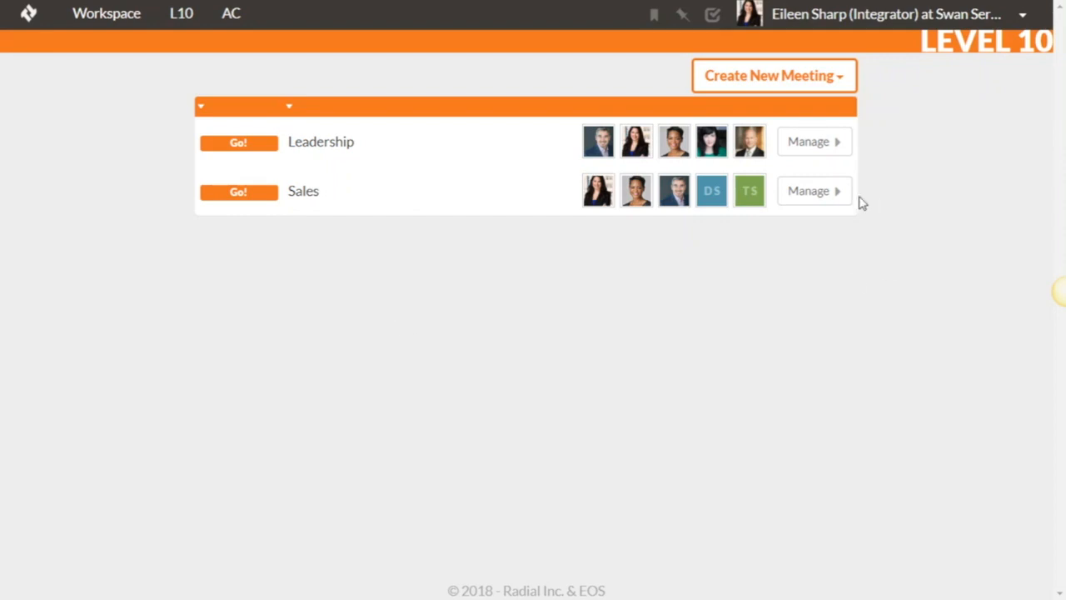
{"action": "left_click", "coordinate": [821, 197]}
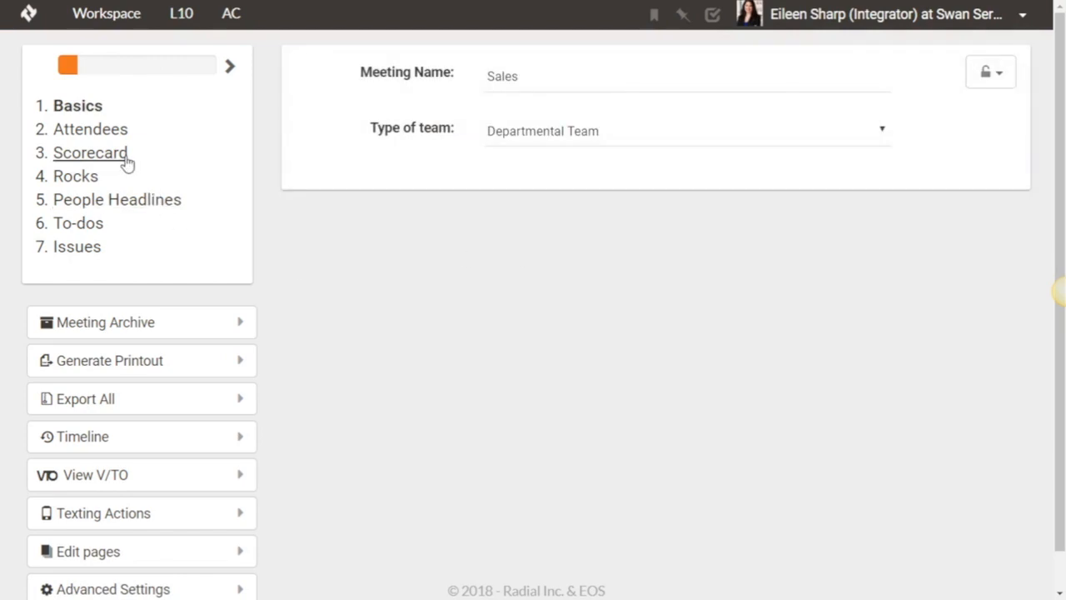
{"action": "left_click", "coordinate": [88, 181]}
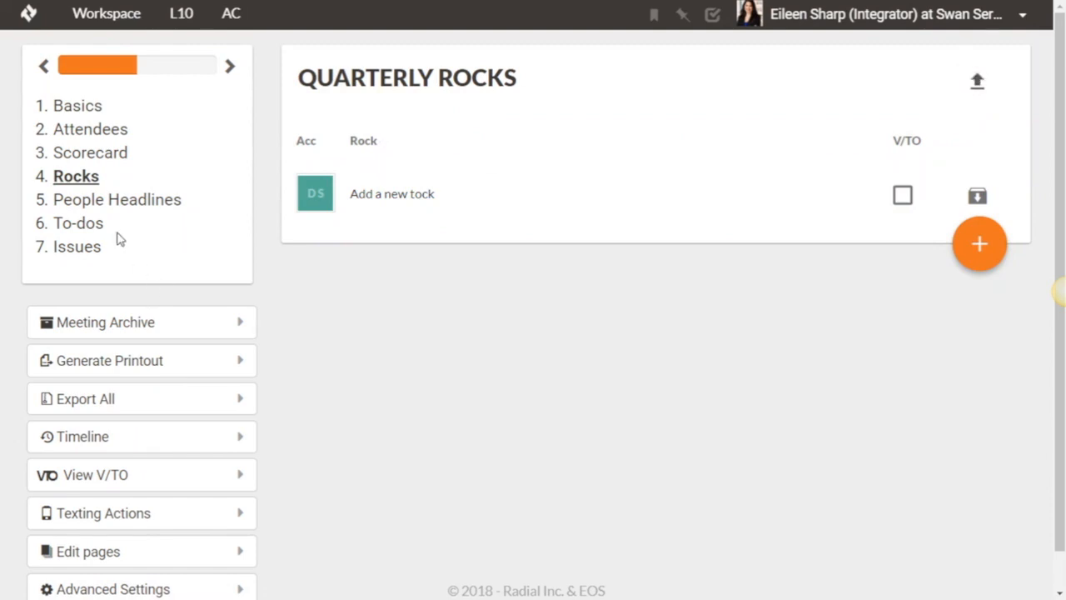
{"action": "left_click", "coordinate": [185, 16]}
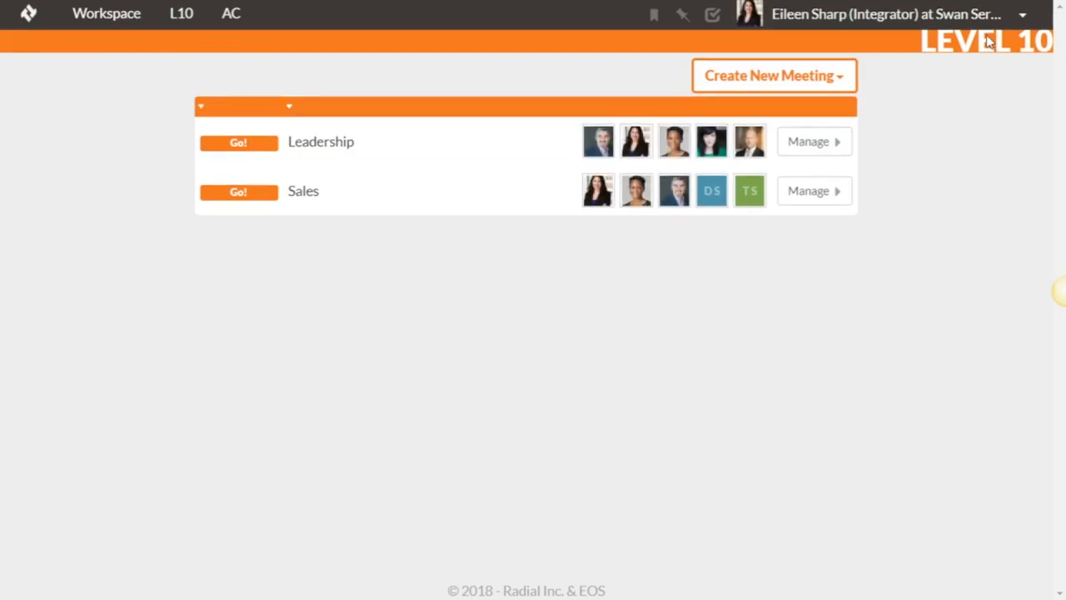
{"action": "left_click", "coordinate": [1023, 15]}
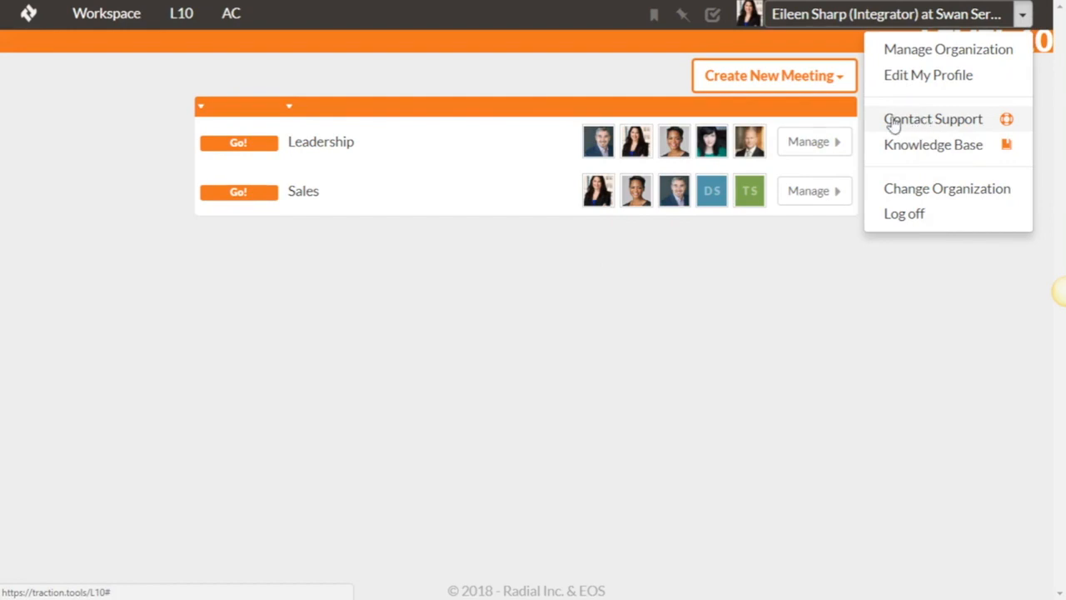
{"action": "left_click", "coordinate": [580, 348]}
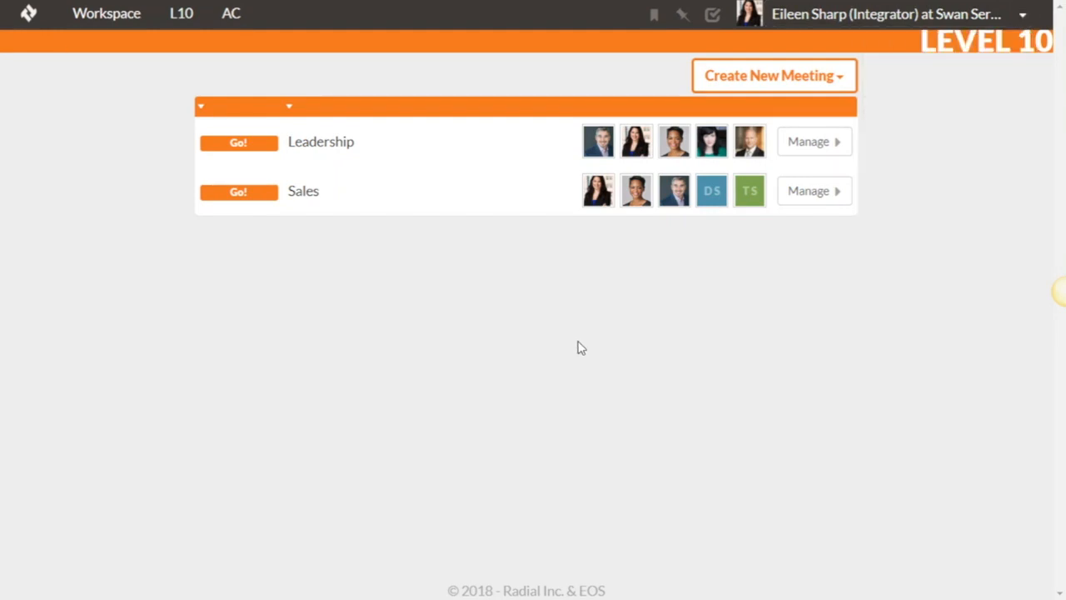